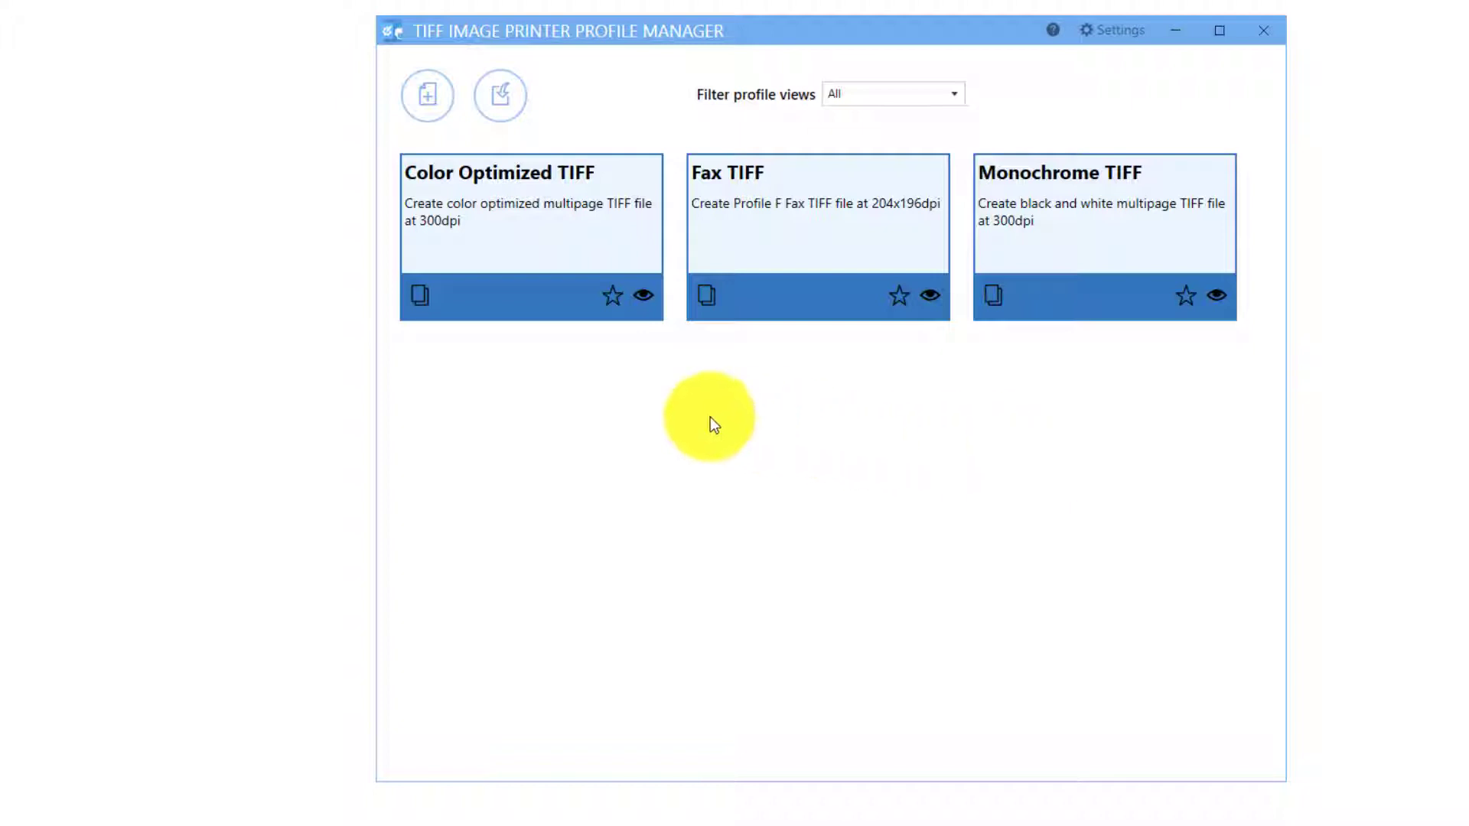
{"action": "left_click", "coordinate": [427, 95]}
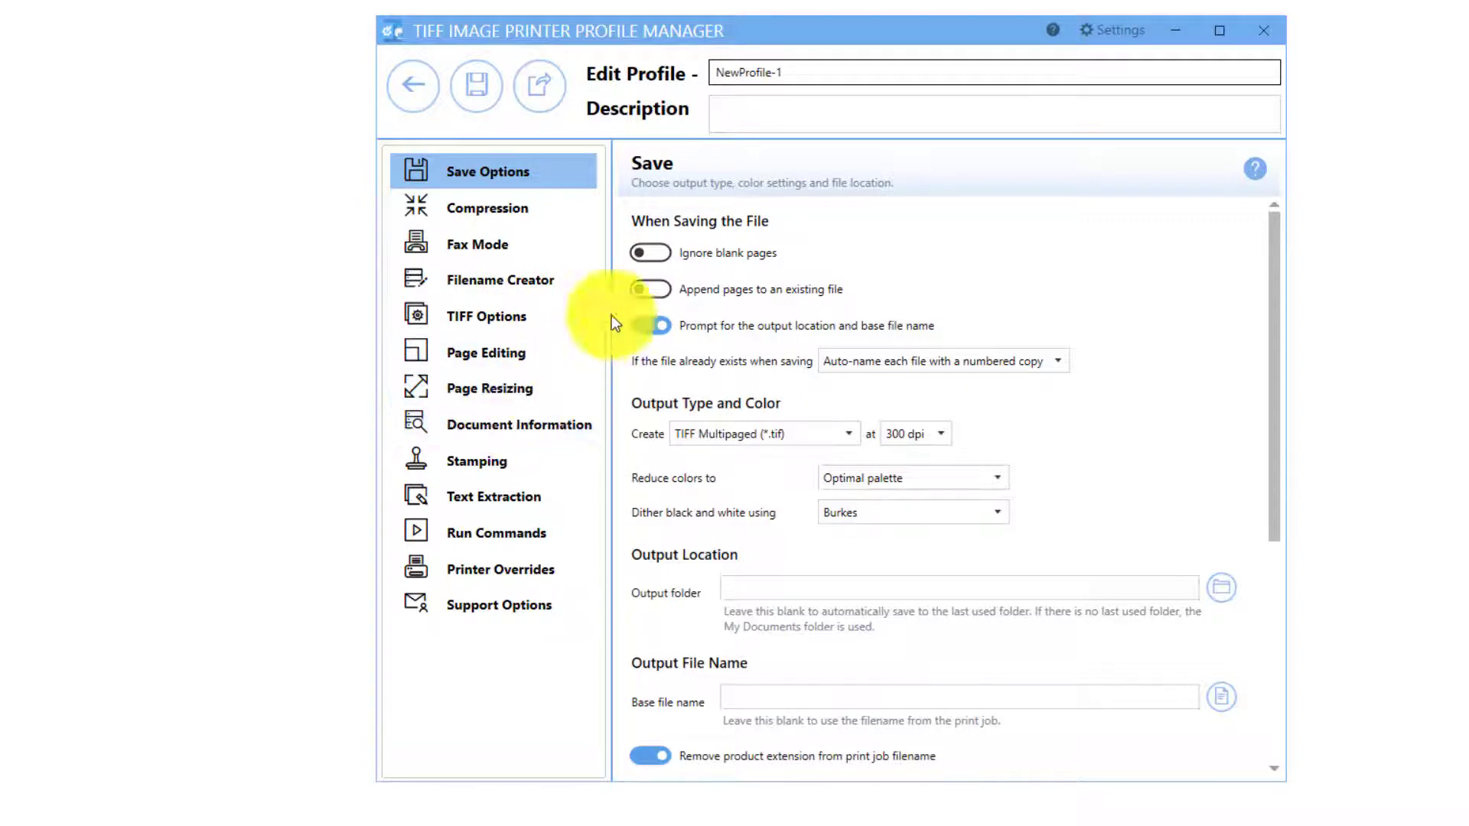
{"action": "left_click", "coordinate": [650, 253]}
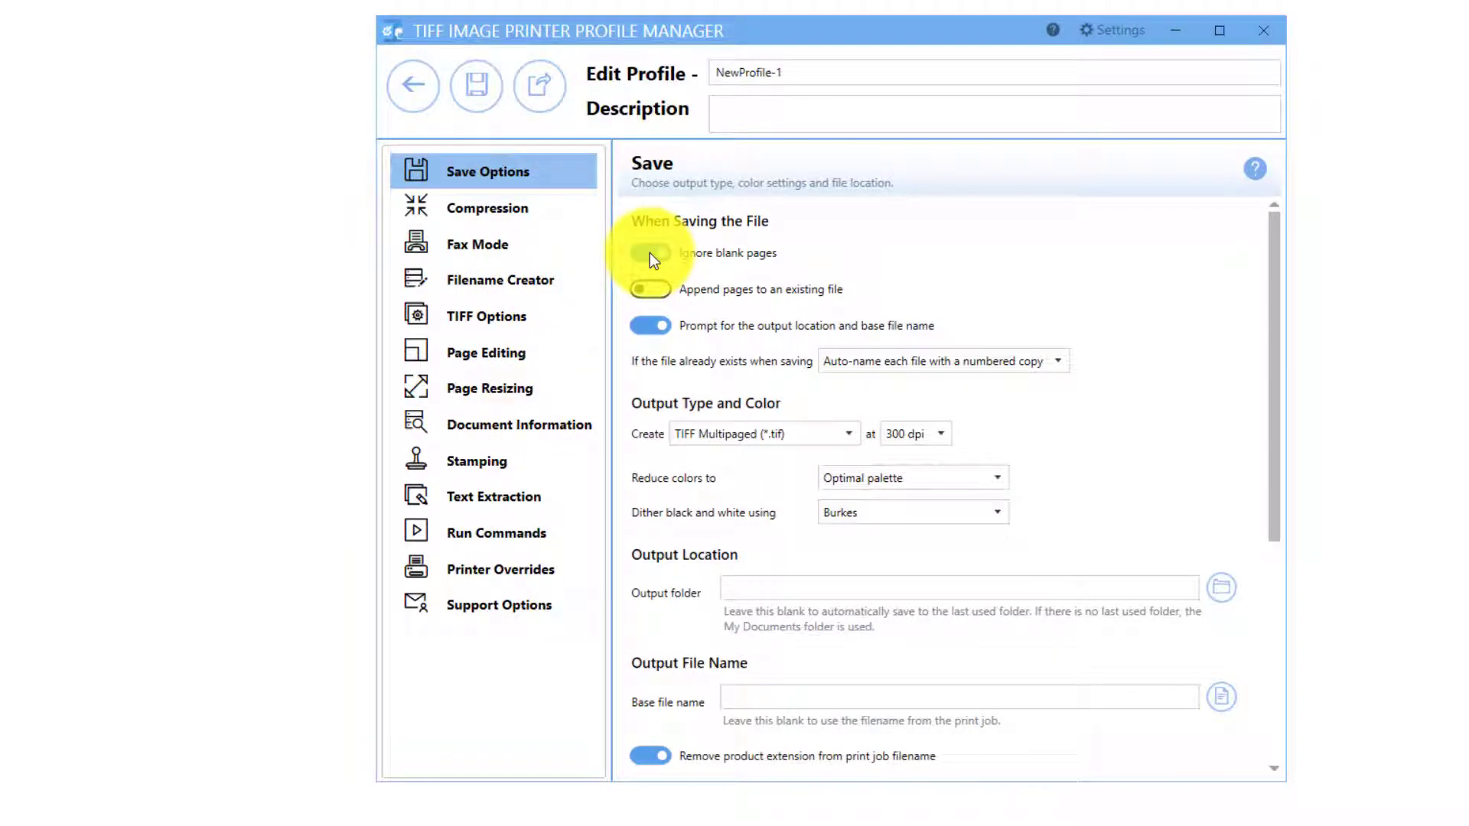
{"action": "left_click", "coordinate": [649, 253]}
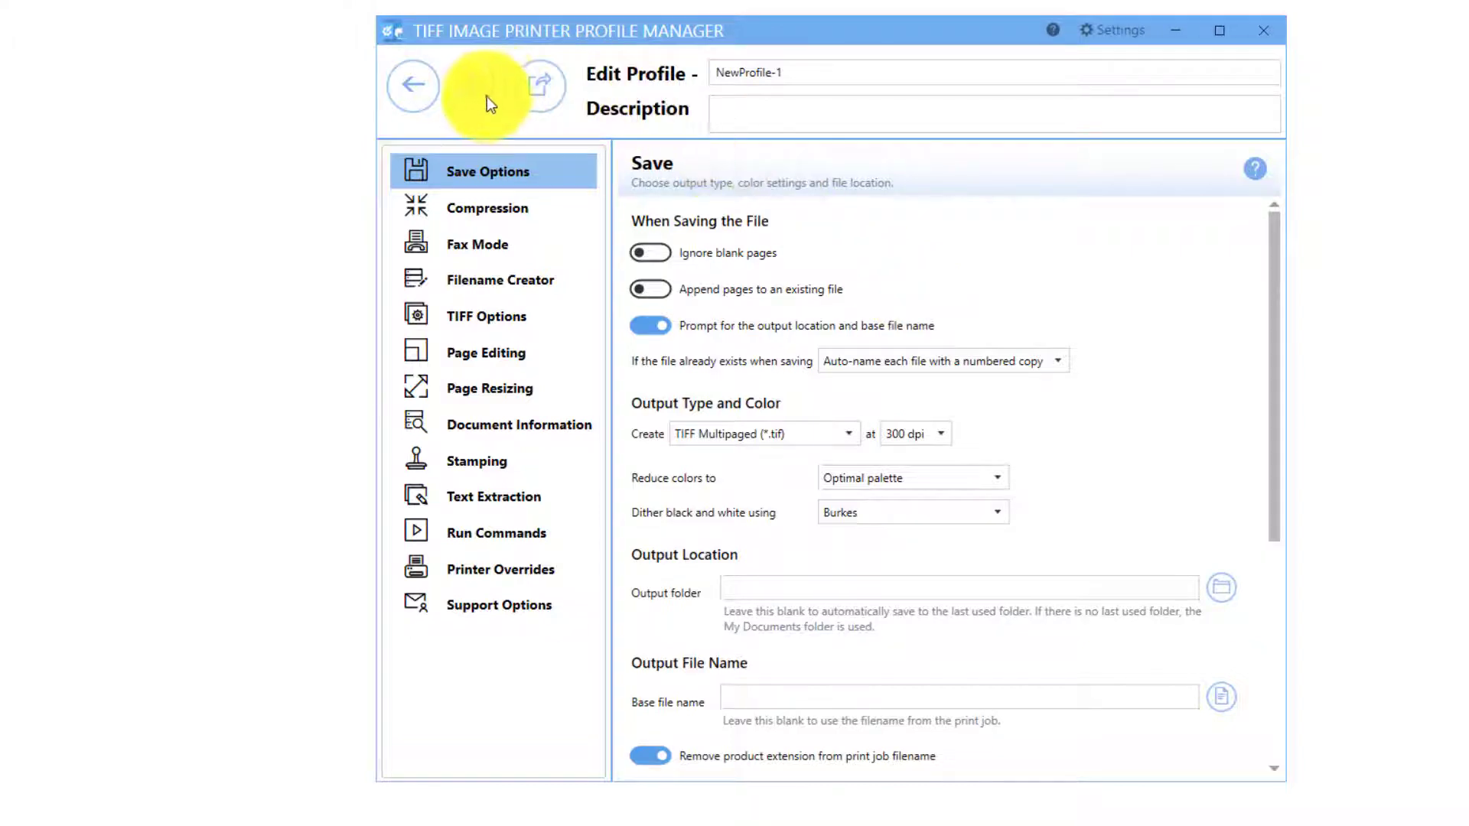
{"action": "left_click", "coordinate": [426, 94]}
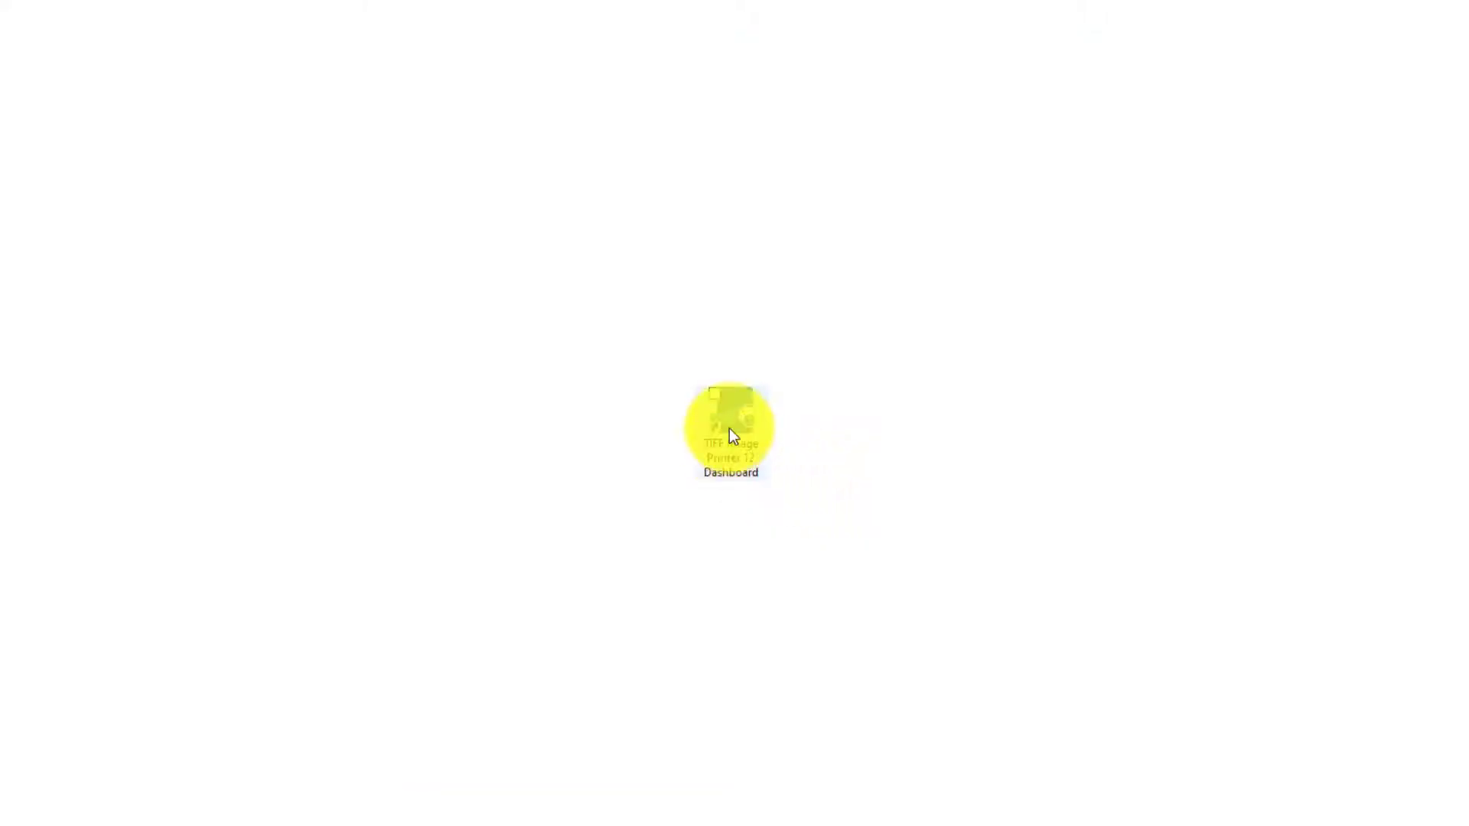
Step: Open the TIFF Image Printer 12 Dashboard from the desktop
{"action": "left_click", "coordinate": [729, 428]}
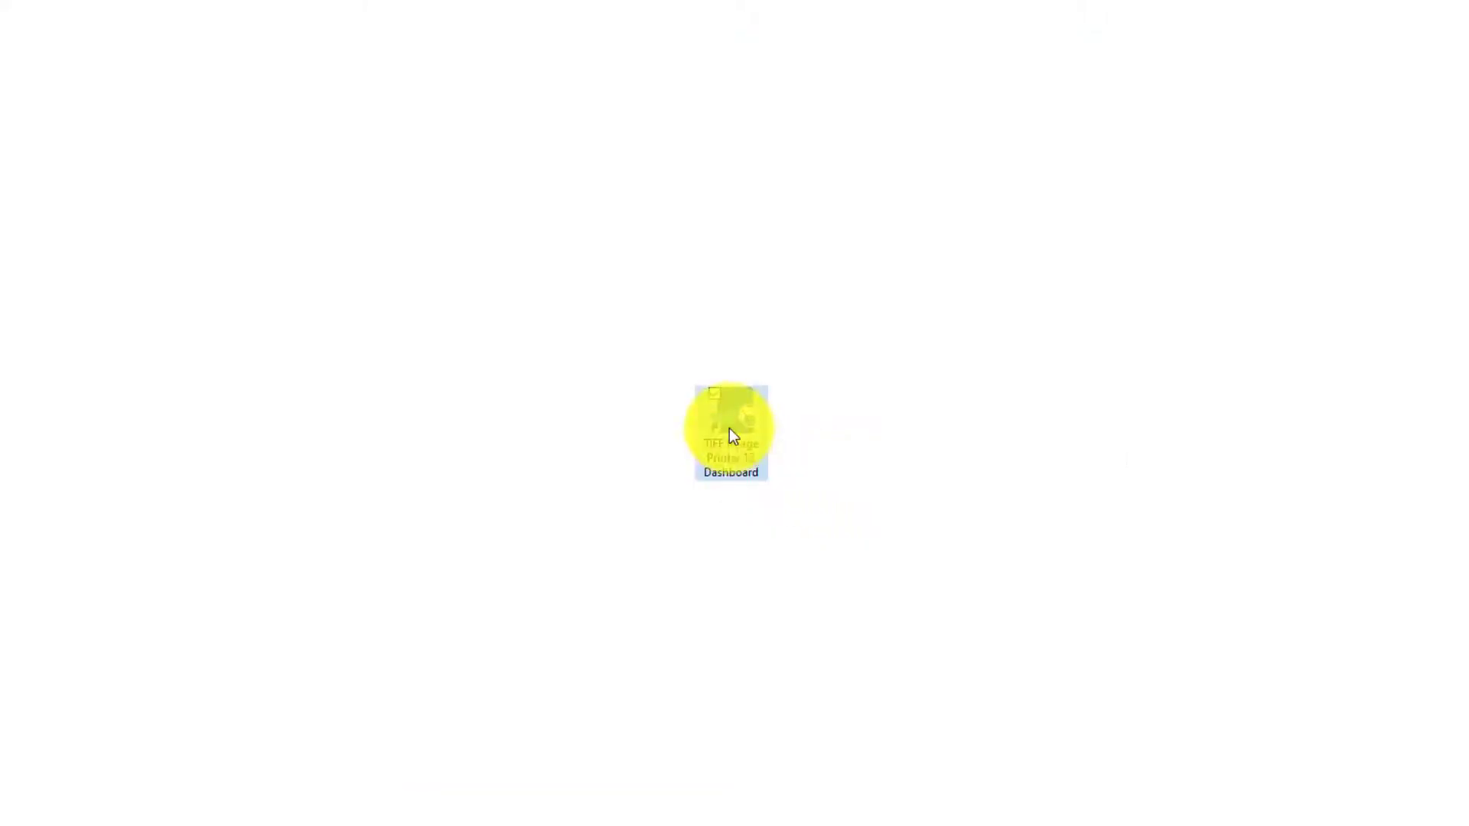
{"action": "double_click", "coordinate": [729, 428]}
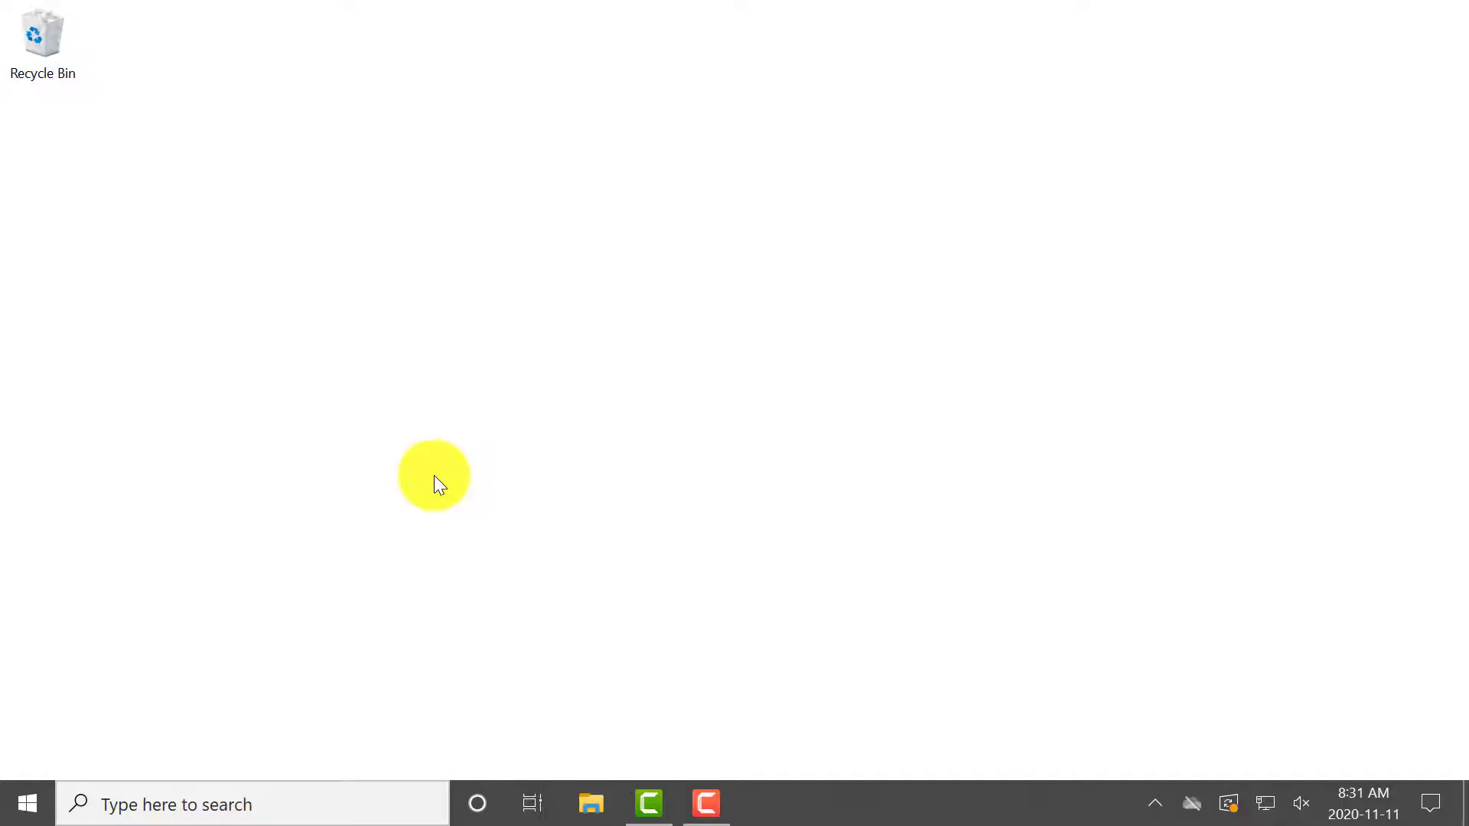
Step: Locate the TIFF, Raster and PDF Image Printer 12 Dashboard entries among the installed Windows programs
{"action": "left_click", "coordinate": [23, 800]}
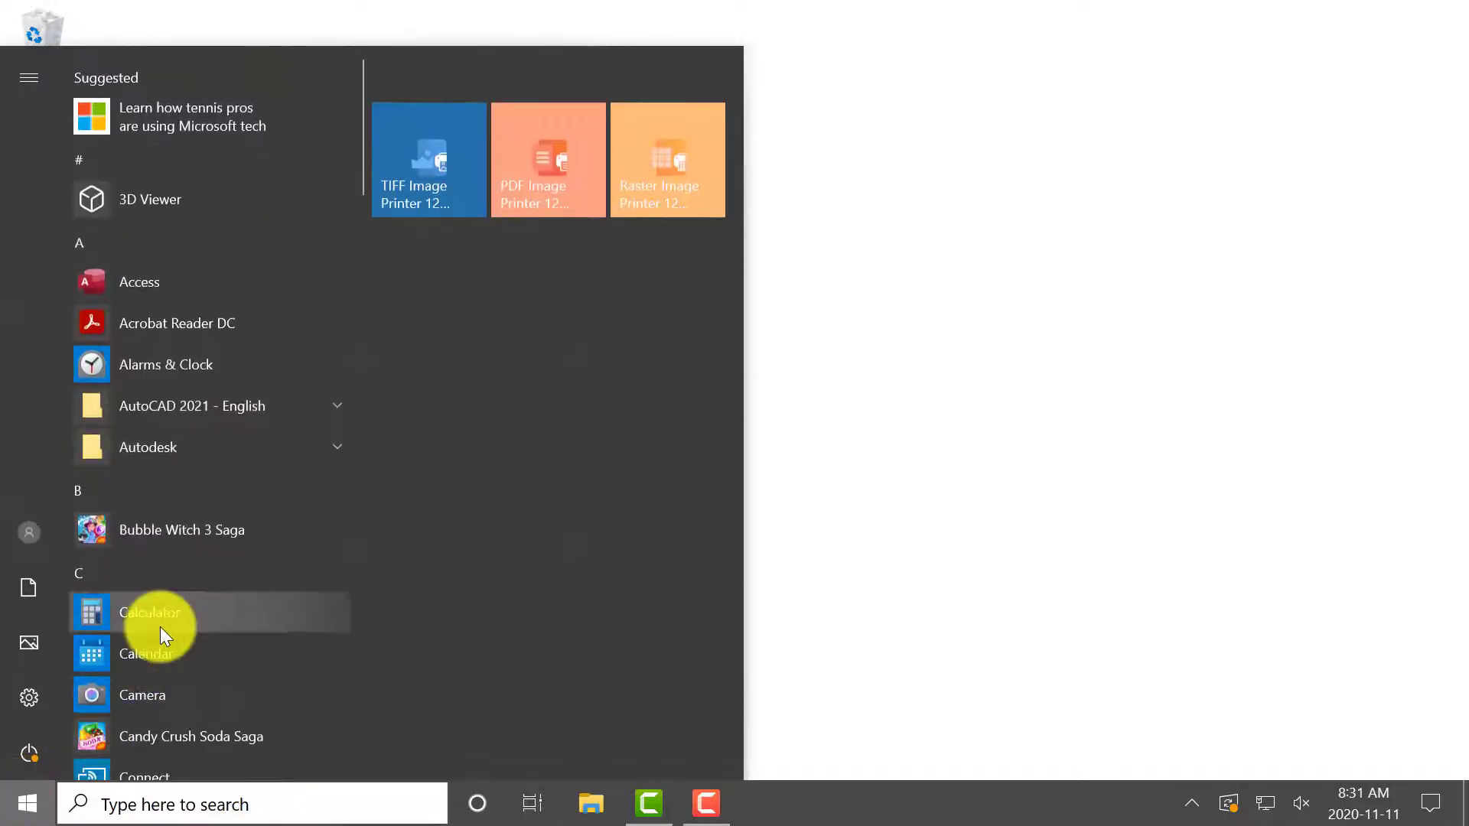
{"action": "scroll", "coordinate": [160, 627], "scroll_direction": "down", "scroll_amount": 10}
{"action": "scroll", "coordinate": [160, 626], "scroll_direction": "down", "scroll_amount": 10}
{"action": "left_click", "coordinate": [184, 488]}
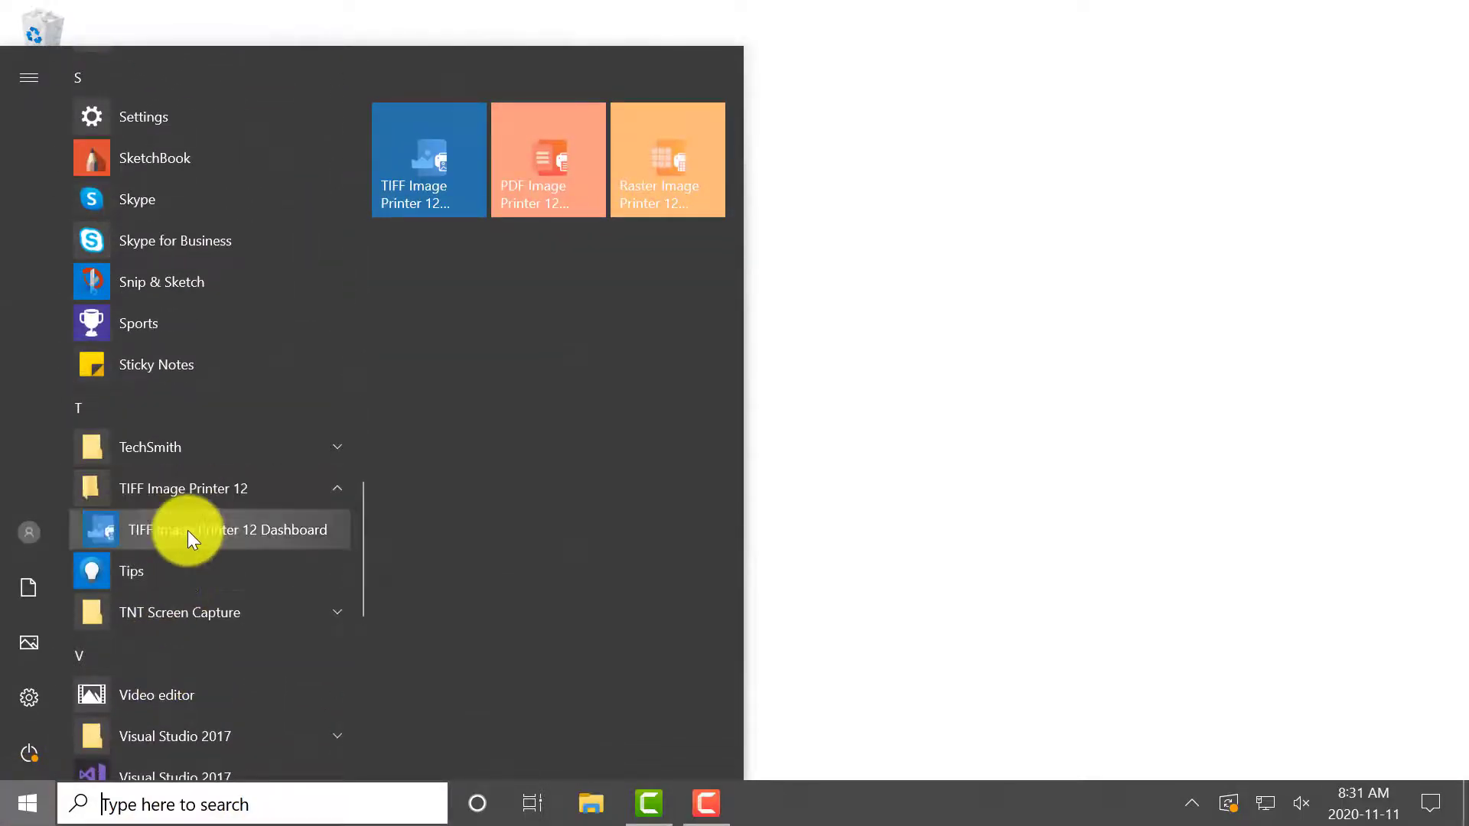
{"action": "scroll", "coordinate": [187, 531], "scroll_direction": "up", "scroll_amount": 3}
{"action": "left_click", "coordinate": [206, 261]}
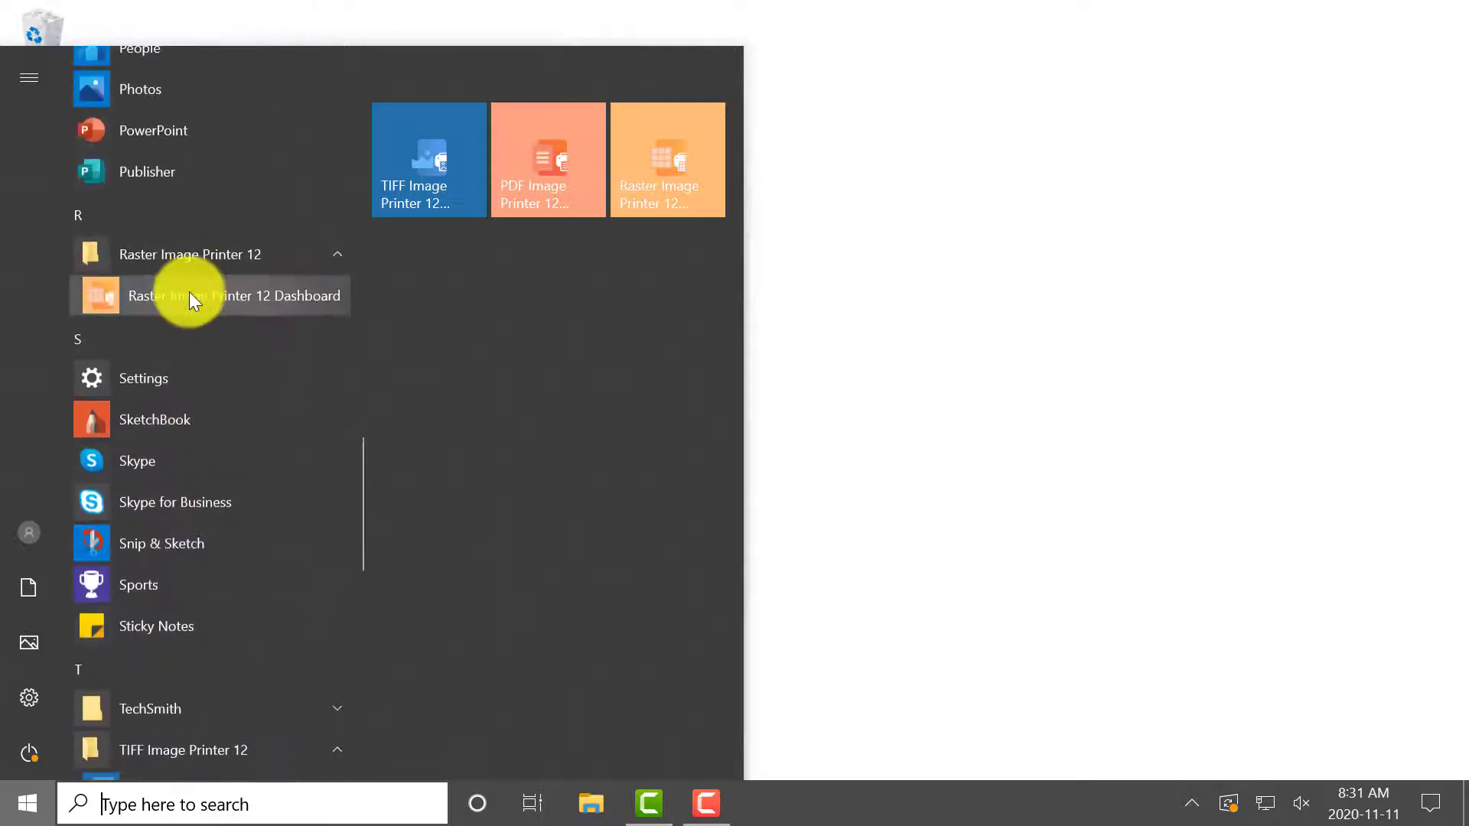
{"action": "scroll", "coordinate": [189, 291], "scroll_direction": "up", "scroll_amount": 2}
{"action": "scroll", "coordinate": [190, 293], "scroll_direction": "up", "scroll_amount": 1}
{"action": "left_click", "coordinate": [192, 230]}
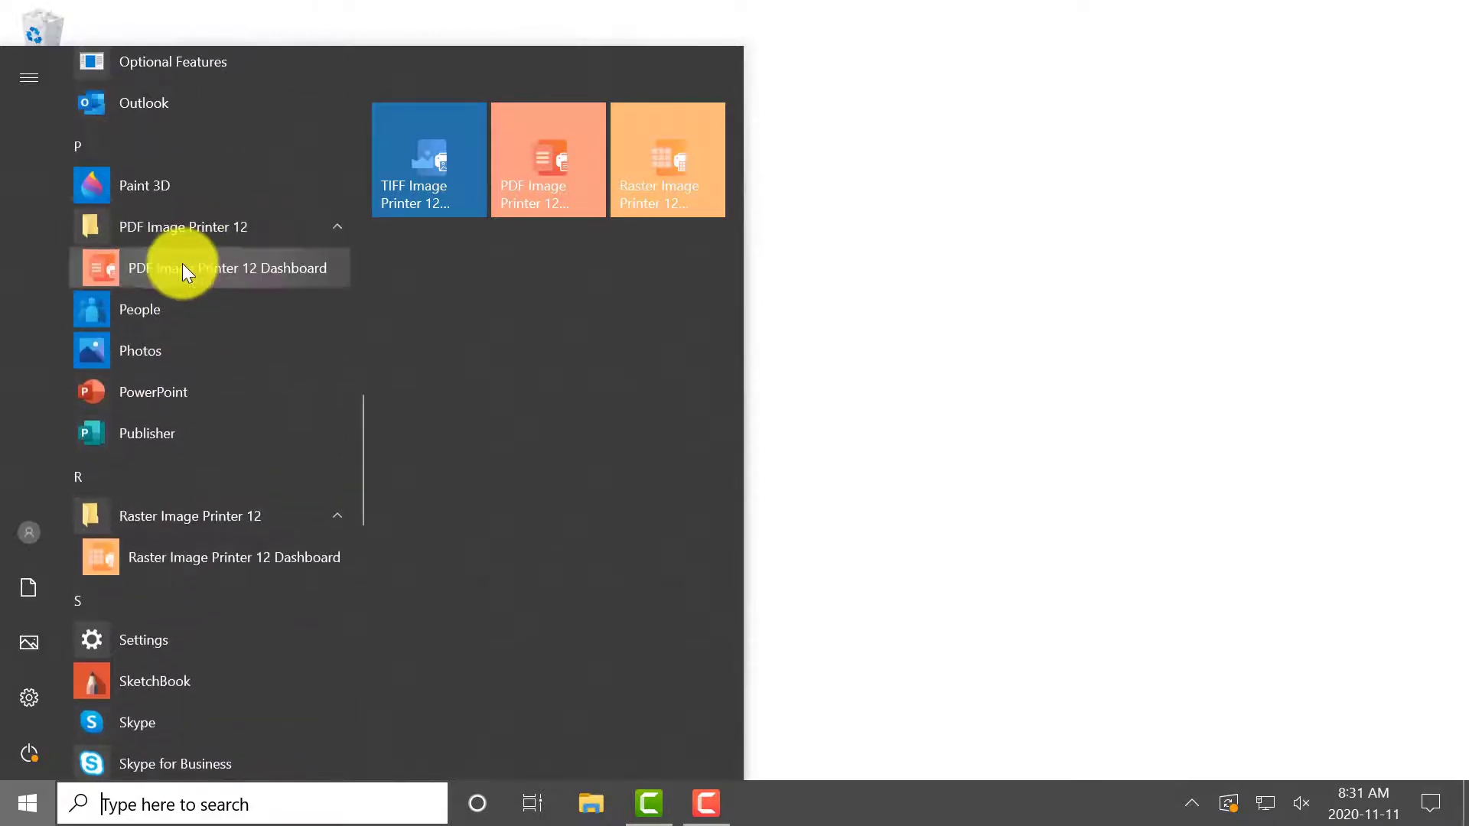
{"action": "left_click", "coordinate": [184, 266]}
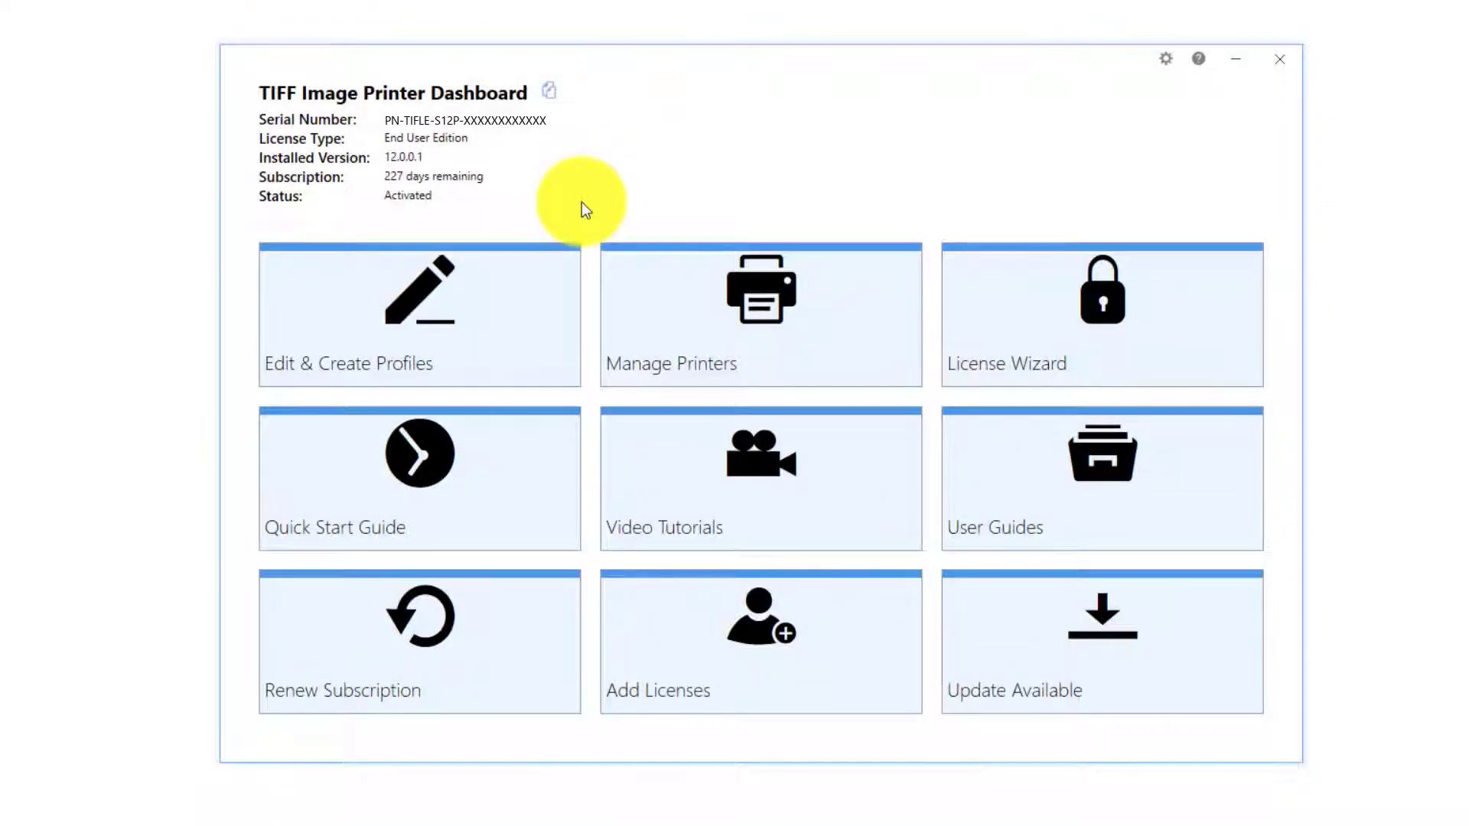
Step: Open the TIFF Image Printer profile manager for editing and creating profiles
{"action": "left_click", "coordinate": [541, 305]}
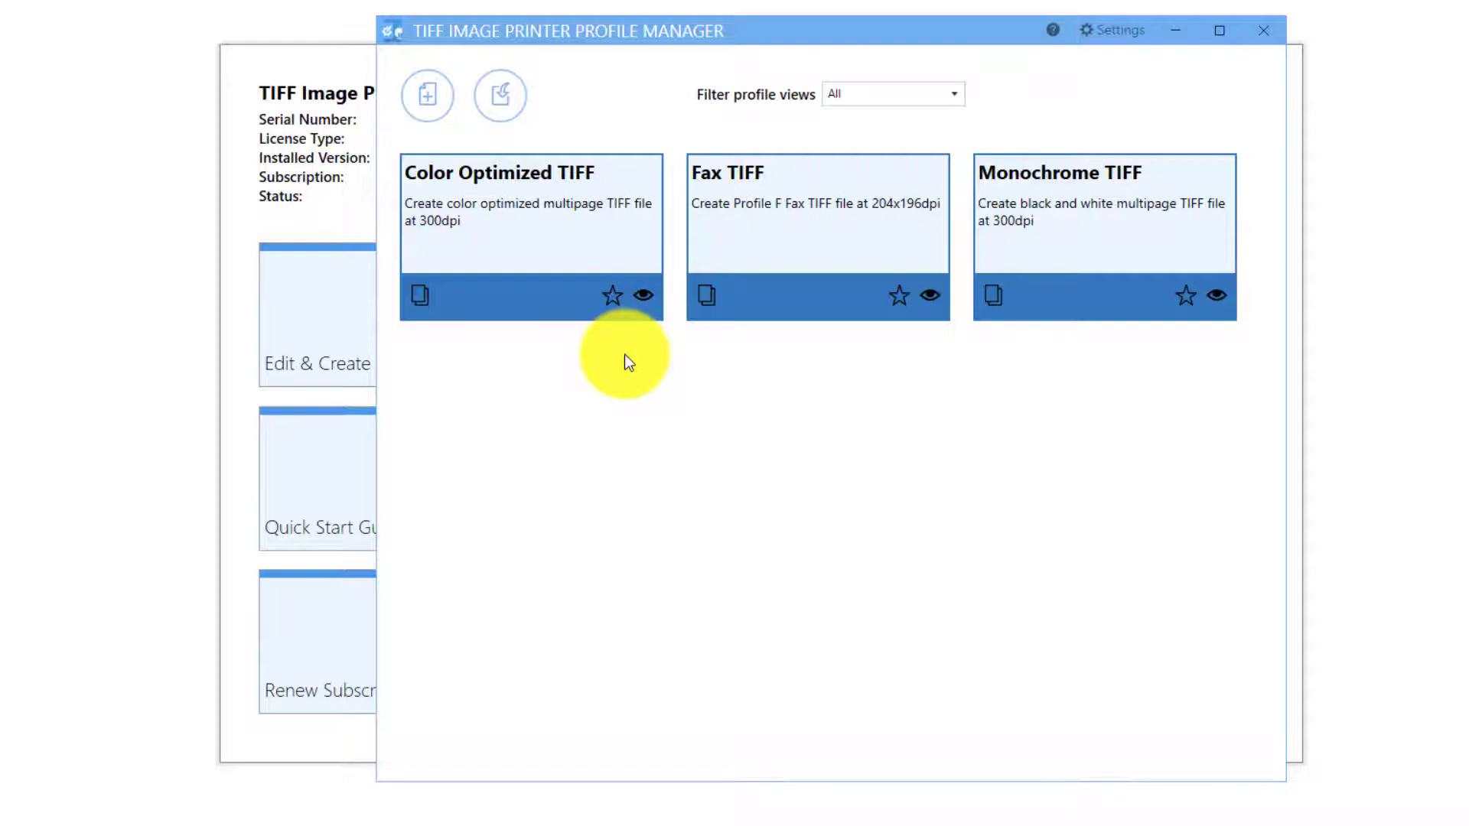
Step: Mark the Color Optimized TIFF profile as a favorite, try the Favorites filter, and restore the All view and unmarked state
{"action": "left_click", "coordinate": [613, 297]}
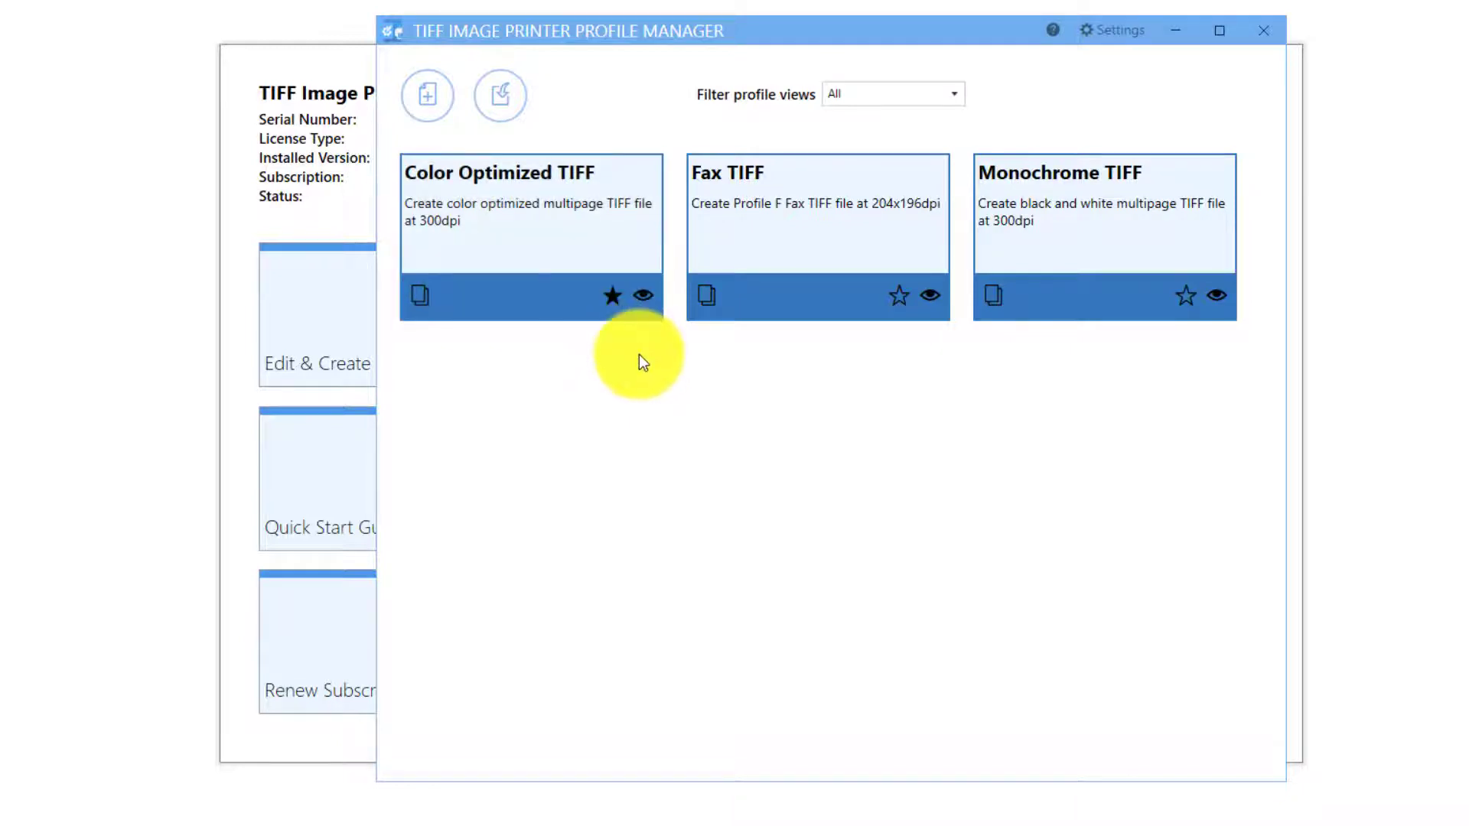
{"action": "left_click", "coordinate": [862, 103]}
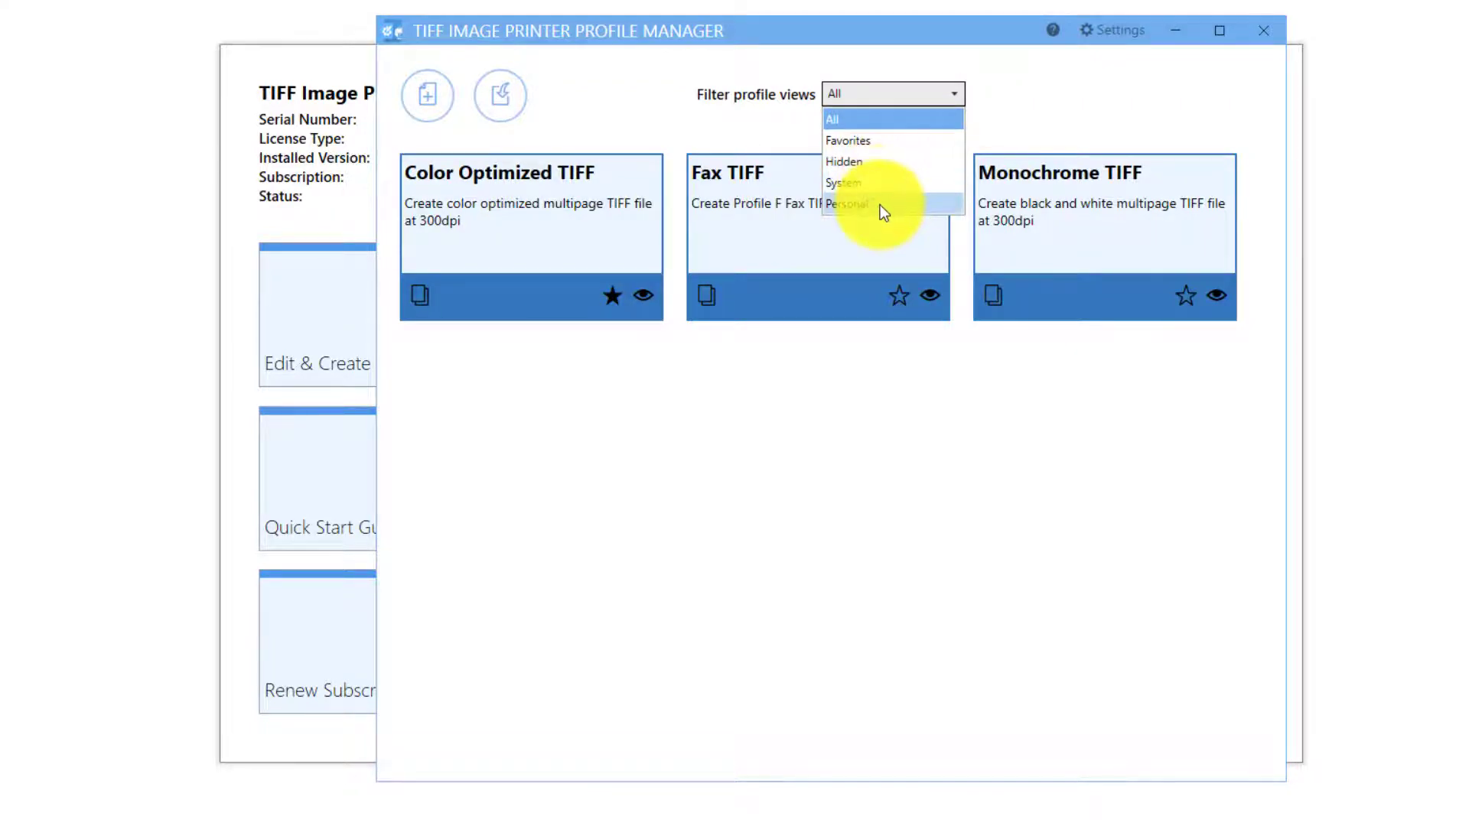
{"action": "left_click", "coordinate": [883, 143]}
{"action": "left_click", "coordinate": [880, 99]}
{"action": "left_click", "coordinate": [880, 120]}
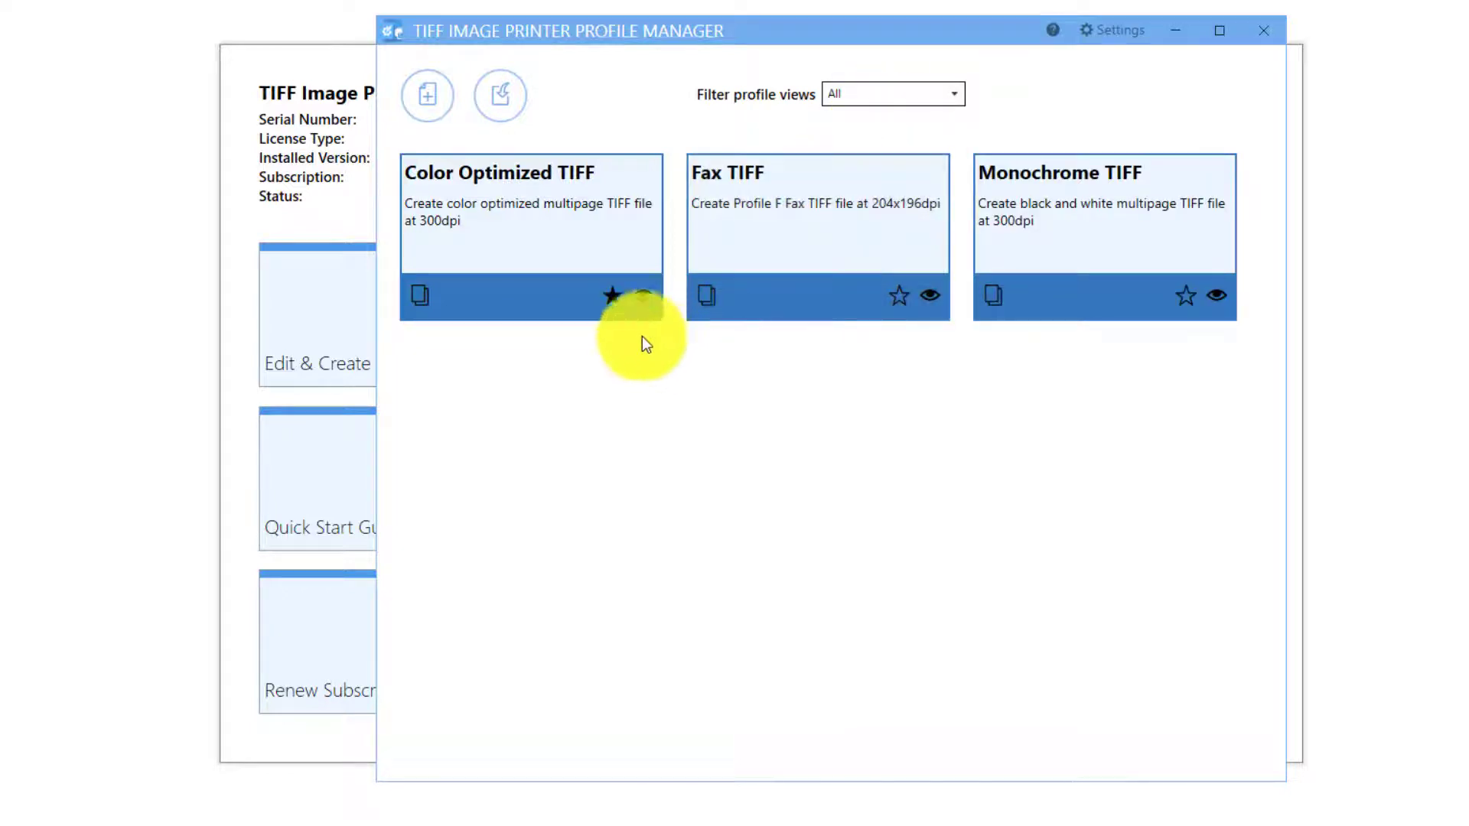
{"action": "left_click", "coordinate": [616, 296]}
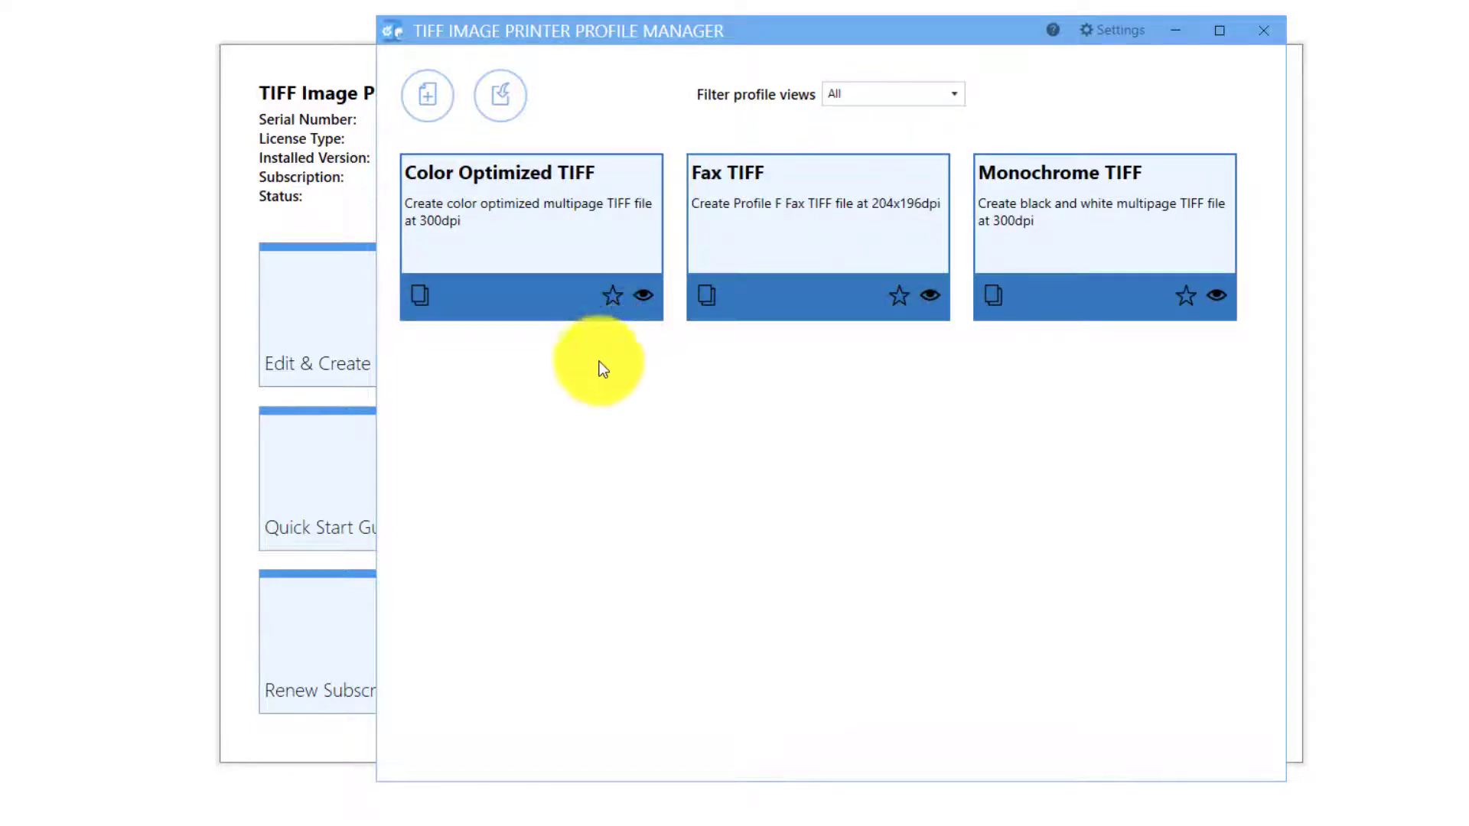
Step: Create a new profile named "My Profile" with the description "my profile"
{"action": "left_click", "coordinate": [425, 107]}
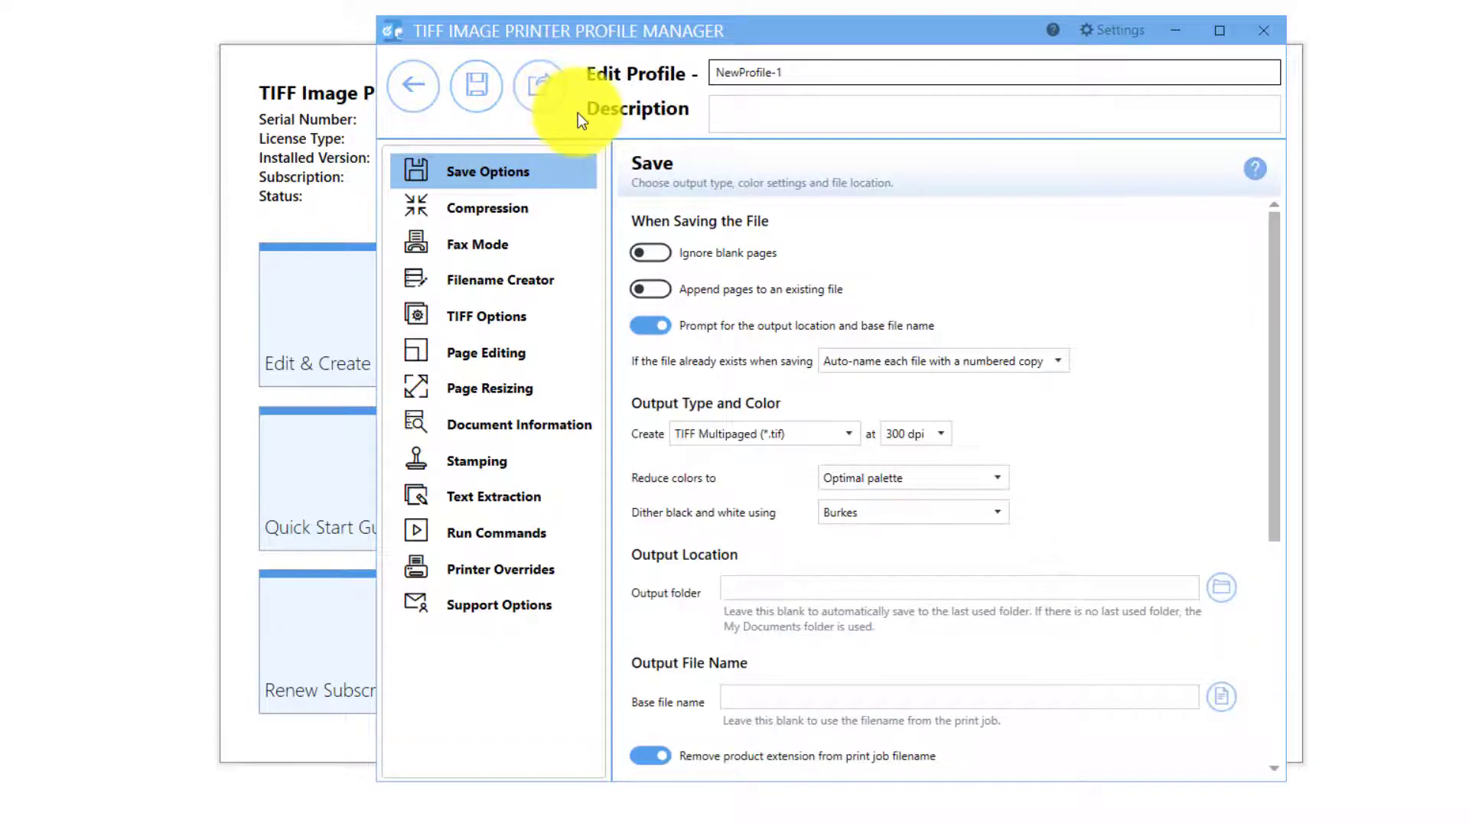
{"action": "left_click_drag", "start_coordinate": [803, 72], "coordinate": [611, 78]}
{"action": "type", "text": "My Profile"}
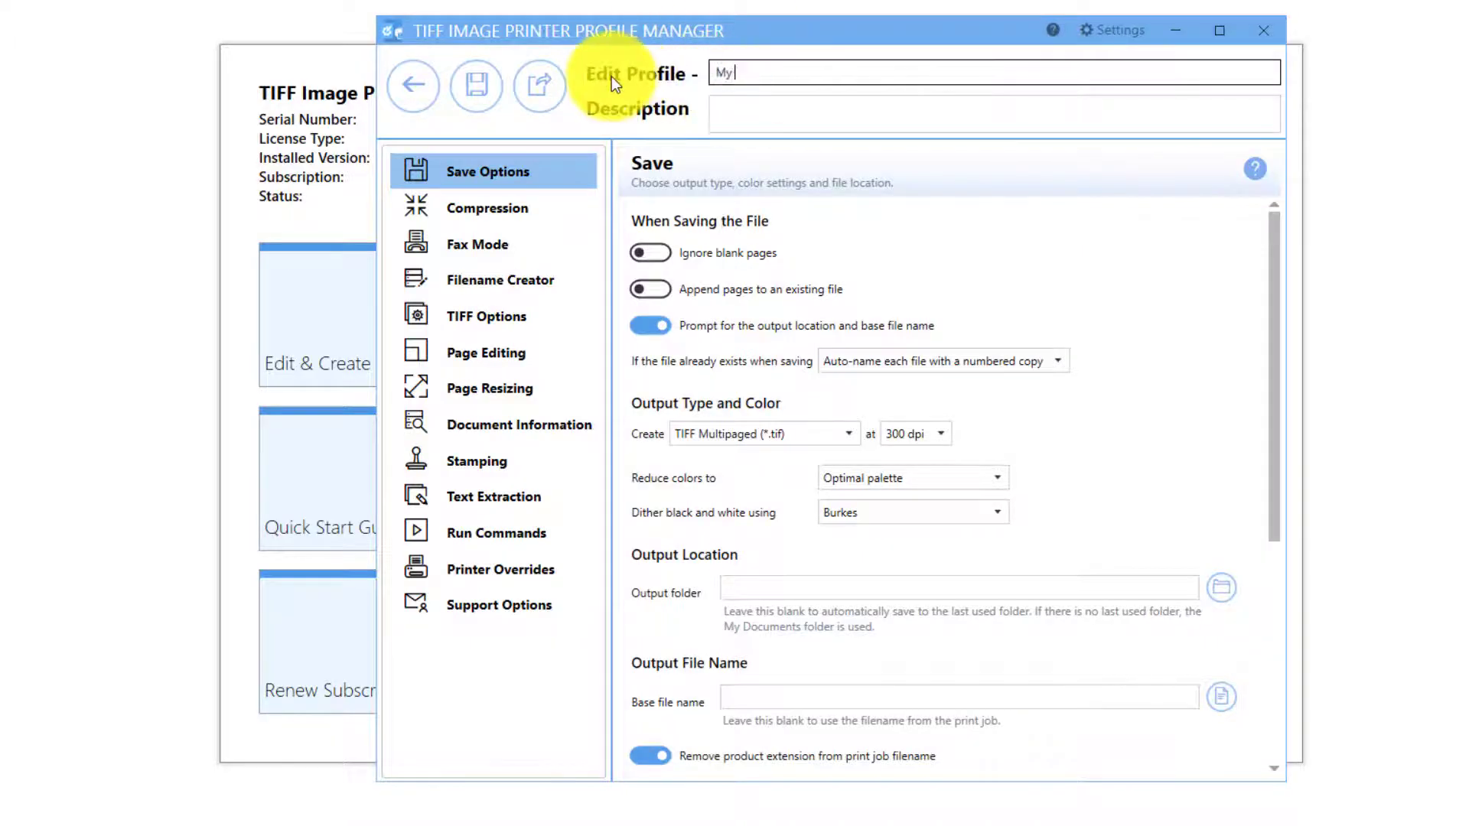
{"action": "left_click", "coordinate": [761, 105]}
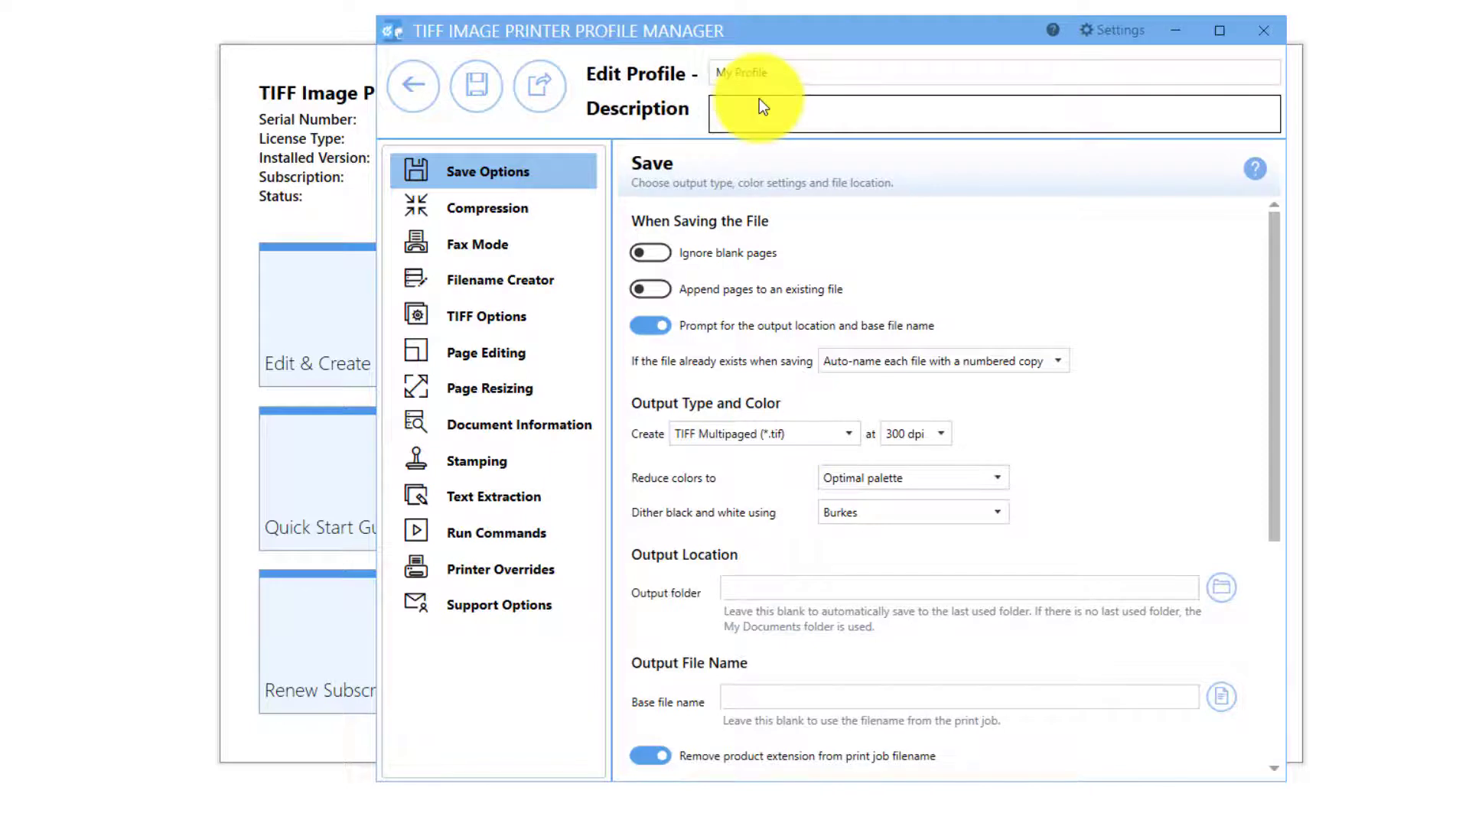
{"action": "type", "text": "my profile"}
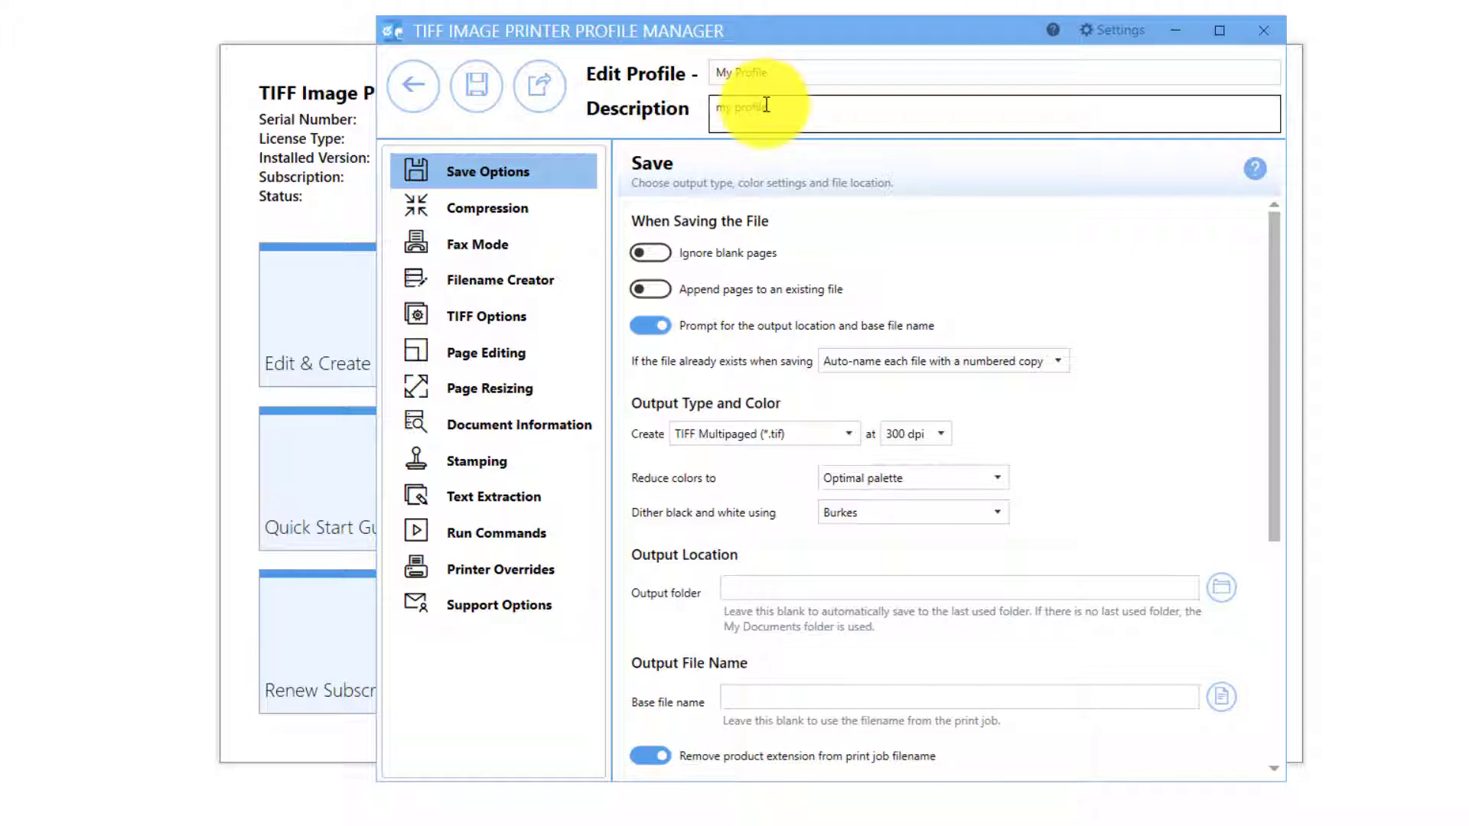
Step: Browse the profile's Compression and TIFF Options settings, and return to Save Options
{"action": "left_click", "coordinate": [478, 211]}
{"action": "left_click", "coordinate": [485, 302]}
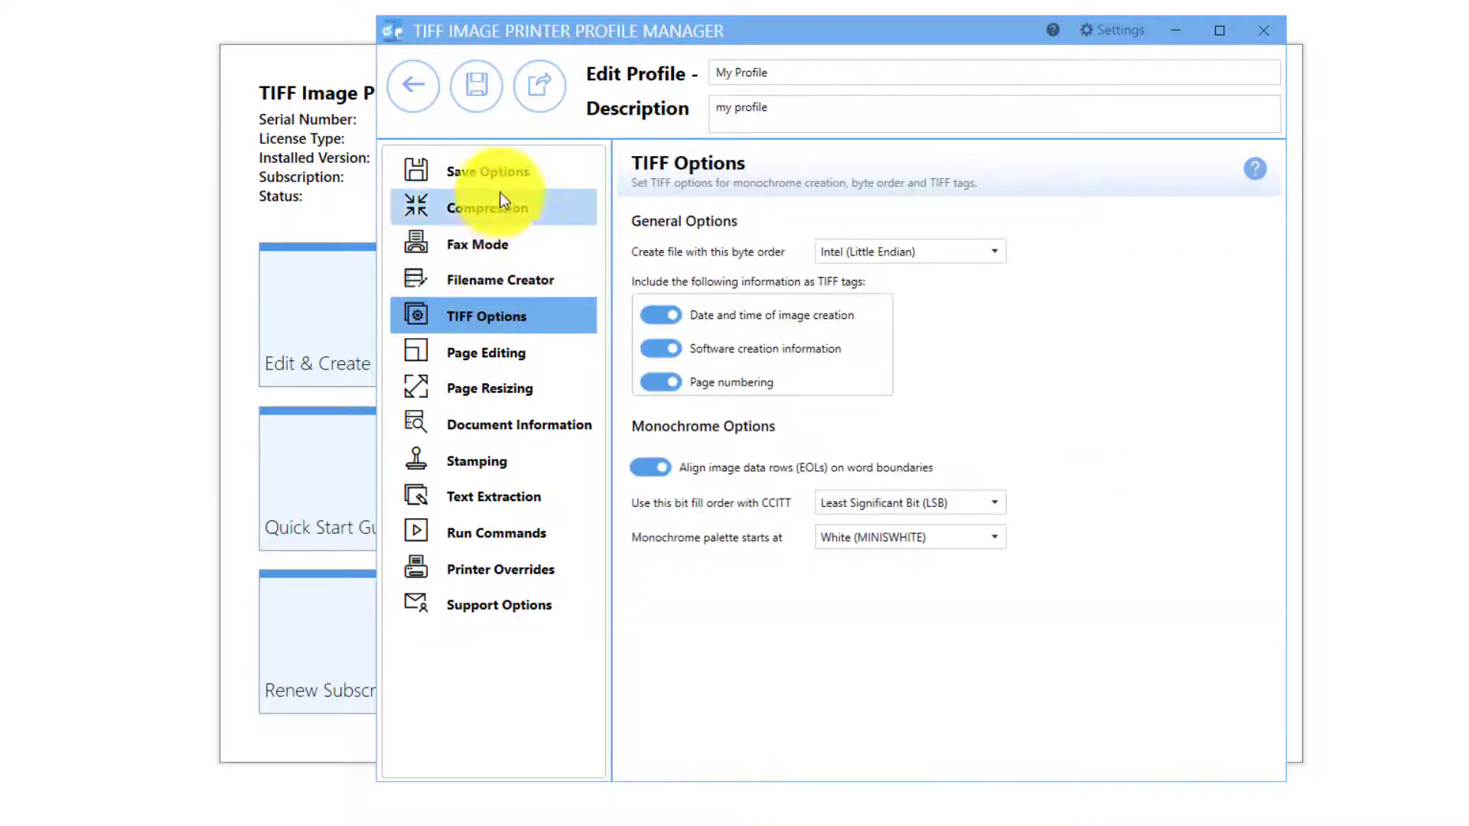
{"action": "left_click", "coordinate": [500, 189]}
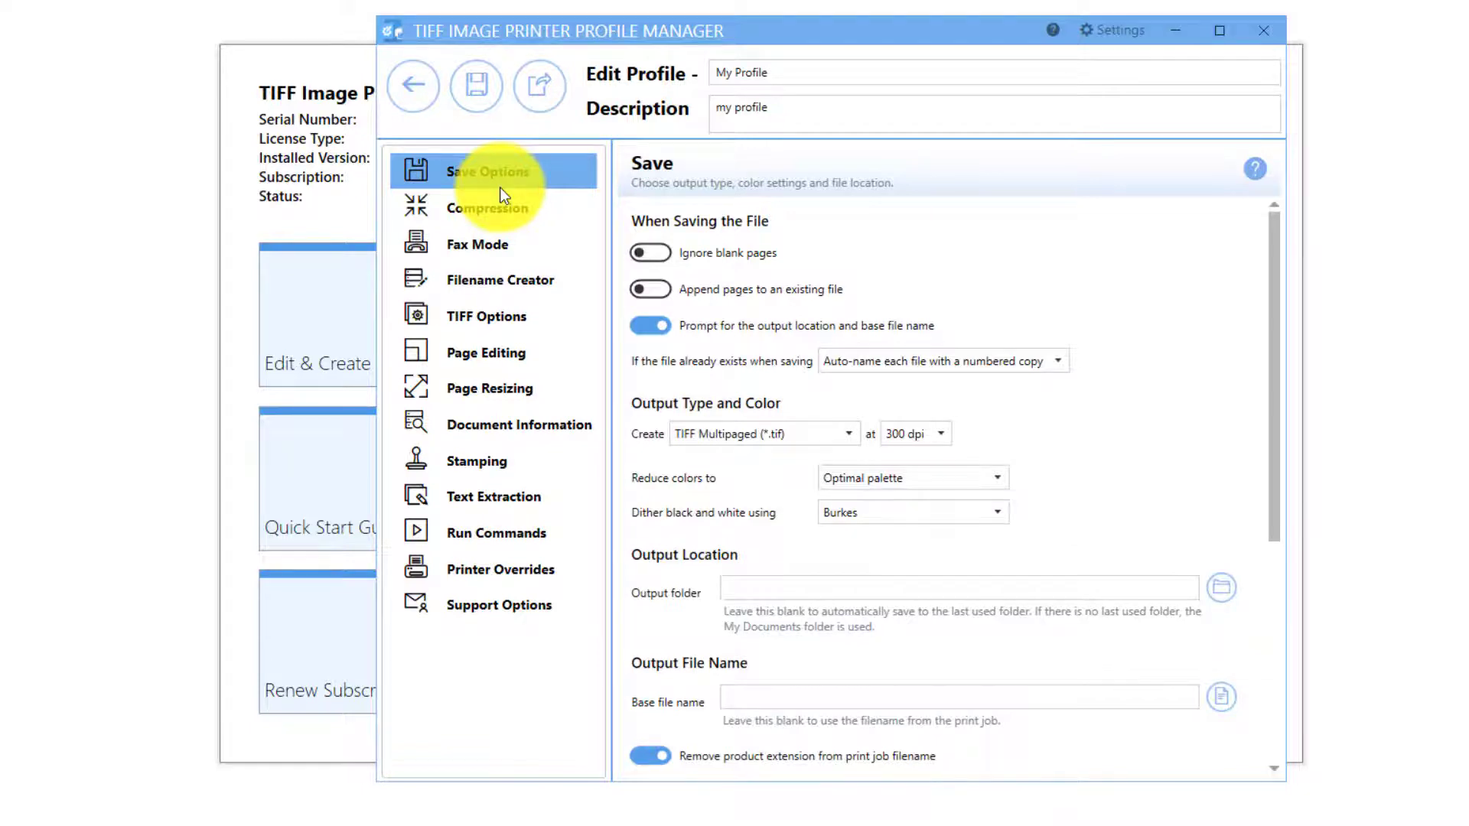
Step: Compare the output file types offered by the TIFF, Raster and PDF Image Printer profiles
{"action": "left_click", "coordinate": [853, 433]}
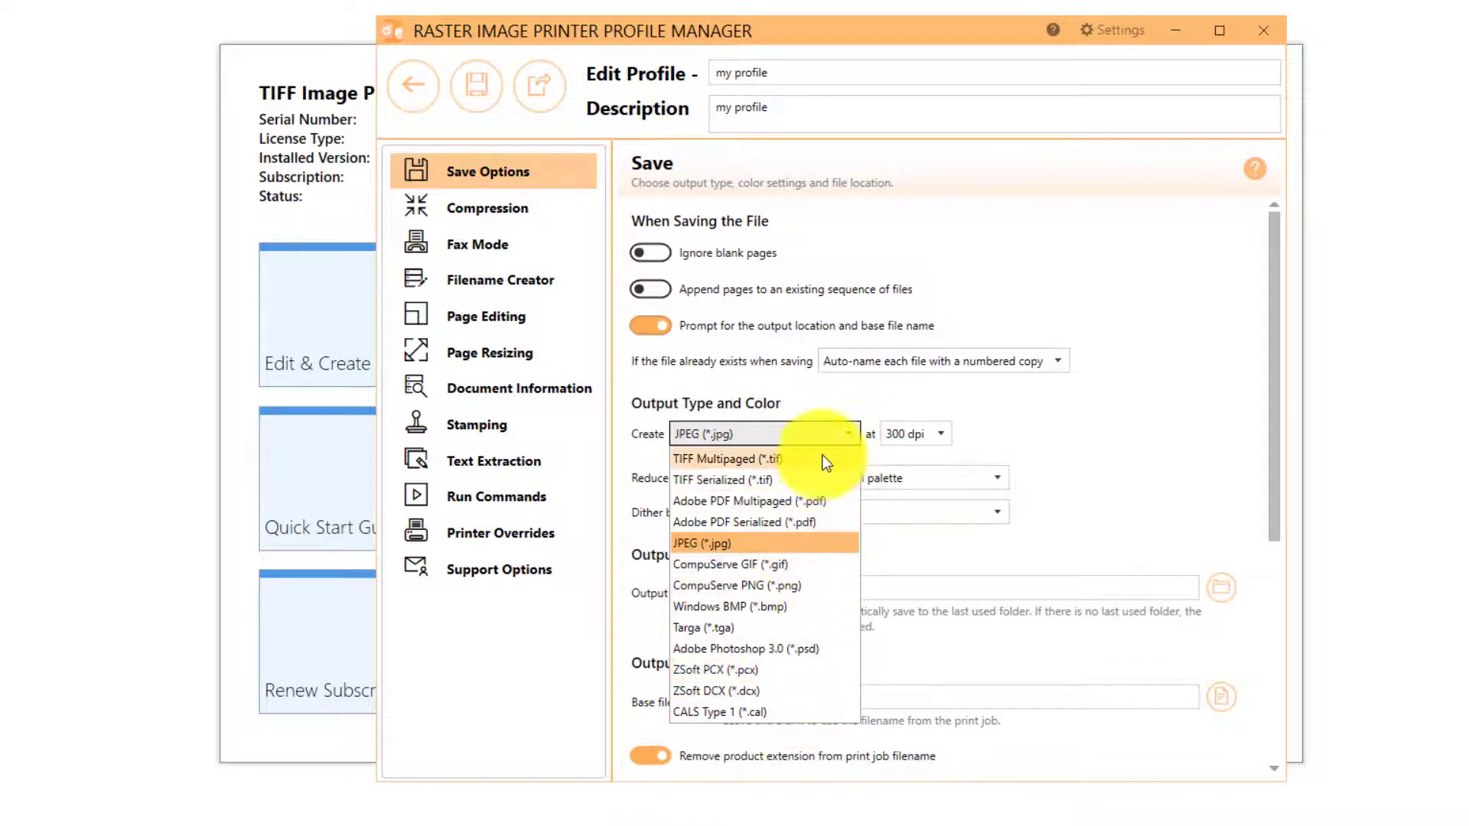
{"action": "left_click", "coordinate": [841, 406]}
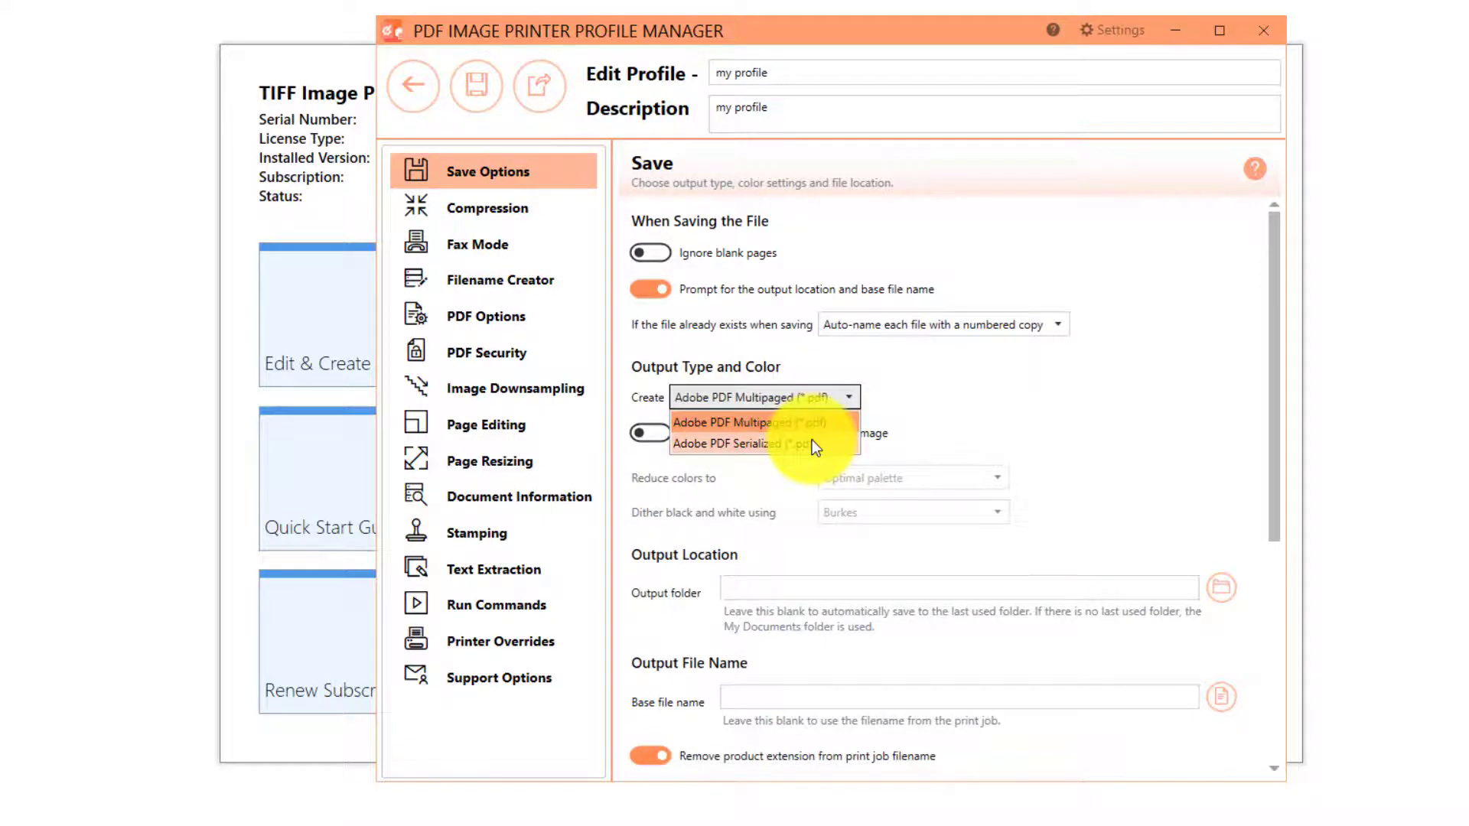
{"action": "left_click", "coordinate": [826, 359]}
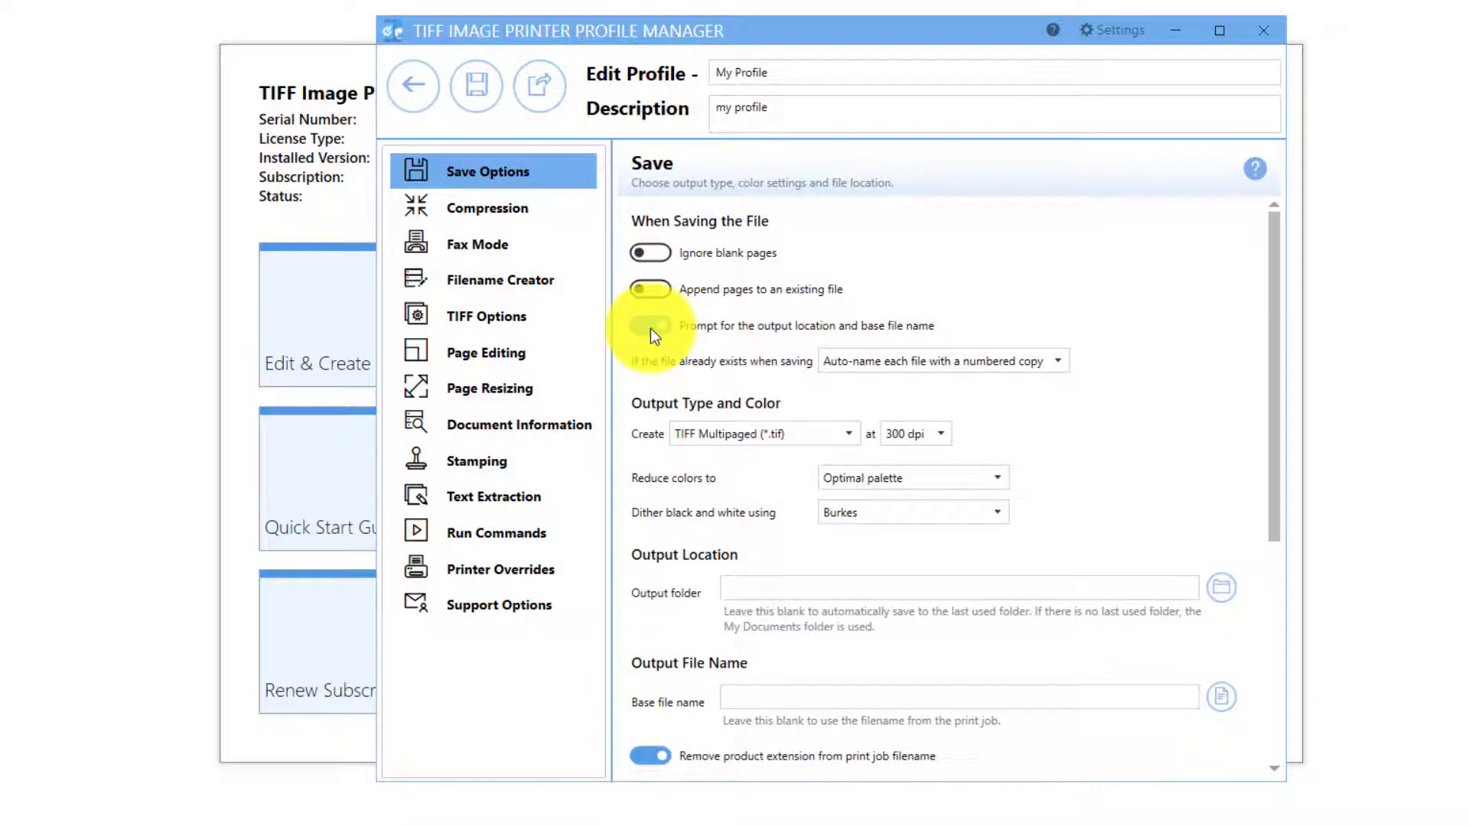
Step: Review the output type, resolution and color reduction choices of the TIFF profile
{"action": "left_click", "coordinate": [831, 434]}
{"action": "left_click", "coordinate": [832, 432]}
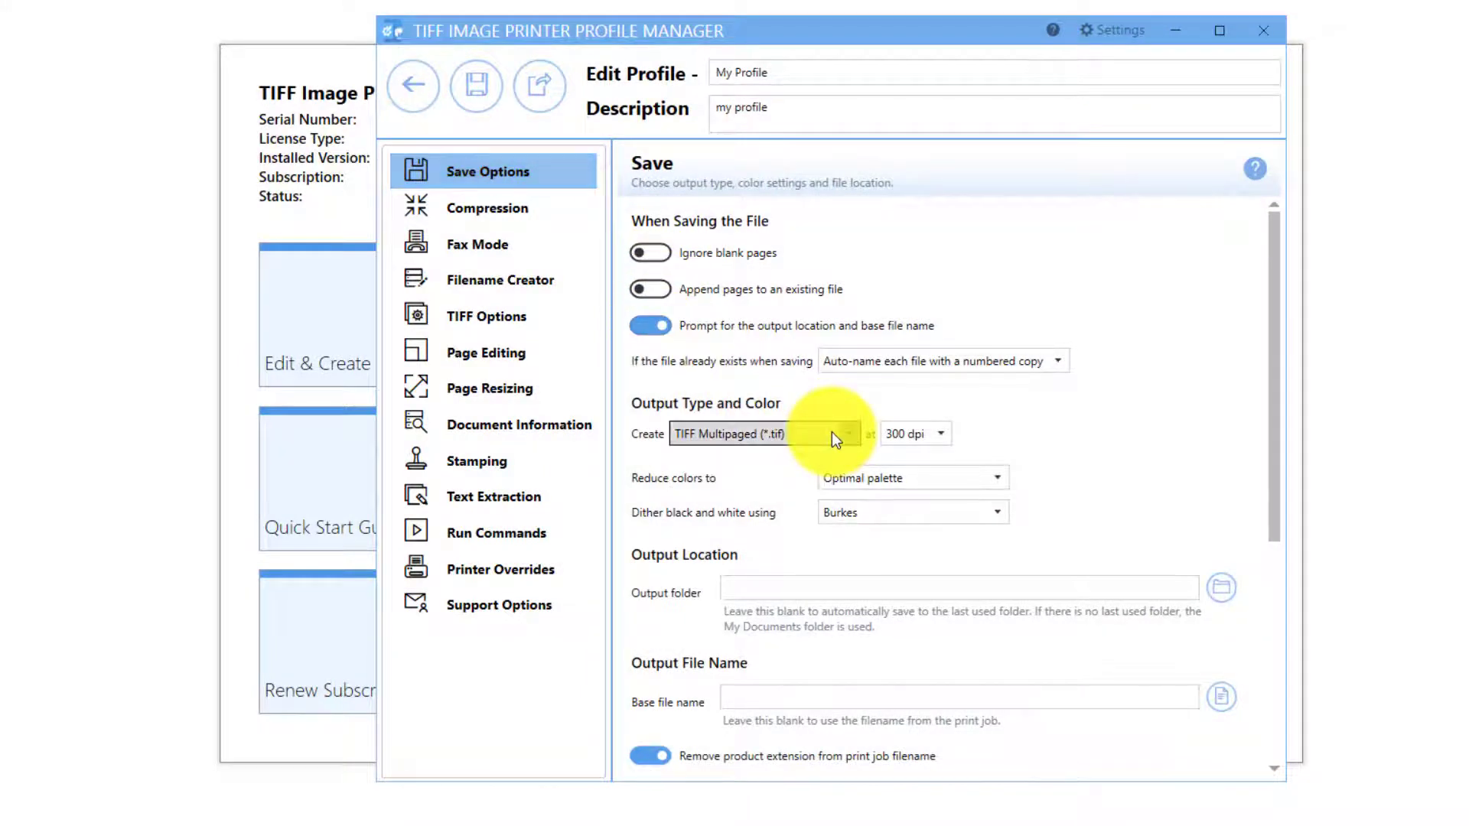
{"action": "left_click", "coordinate": [923, 435]}
{"action": "left_click", "coordinate": [922, 434]}
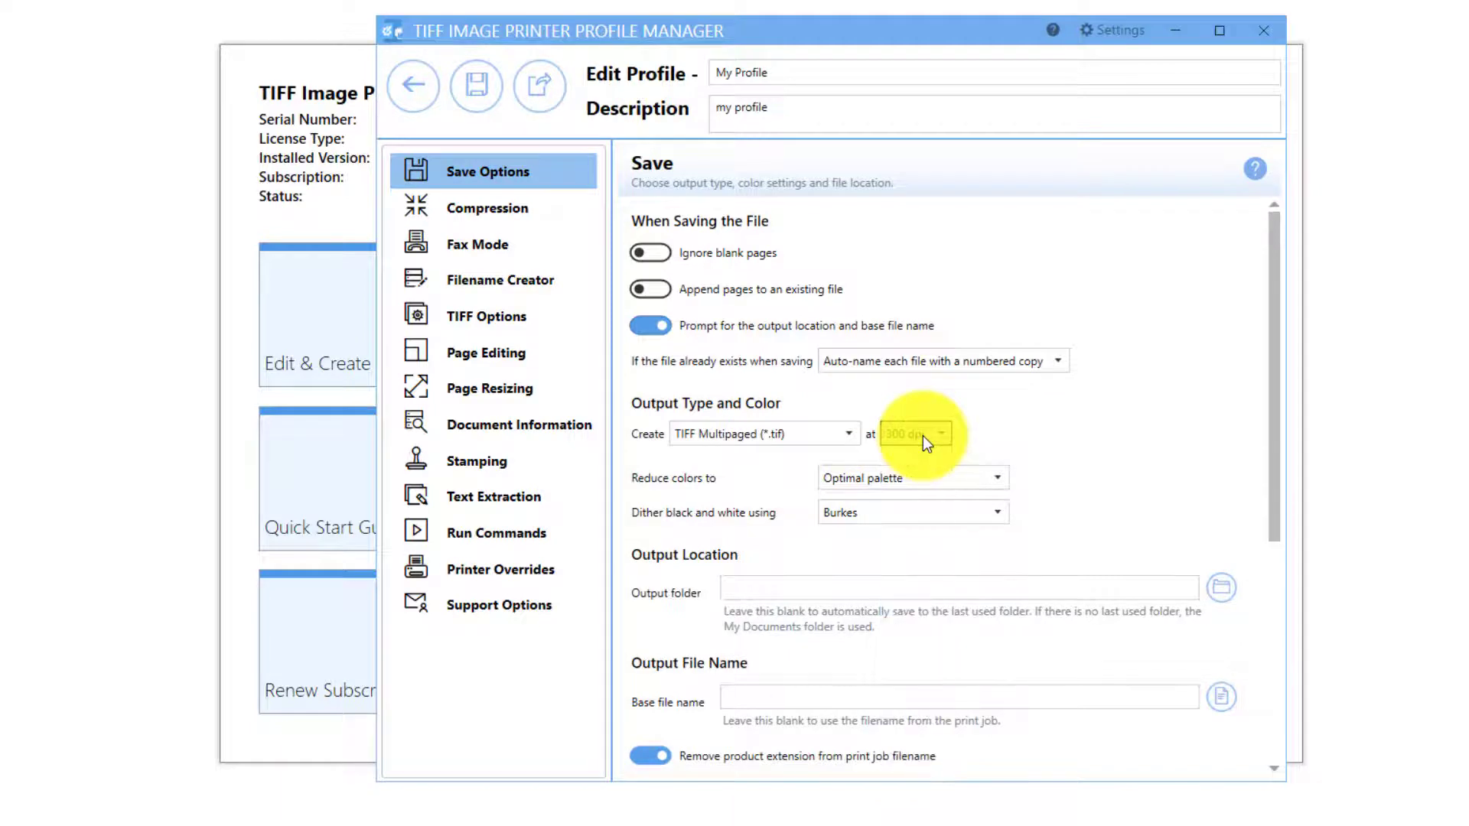
{"action": "left_click", "coordinate": [934, 476]}
{"action": "left_click", "coordinate": [934, 476]}
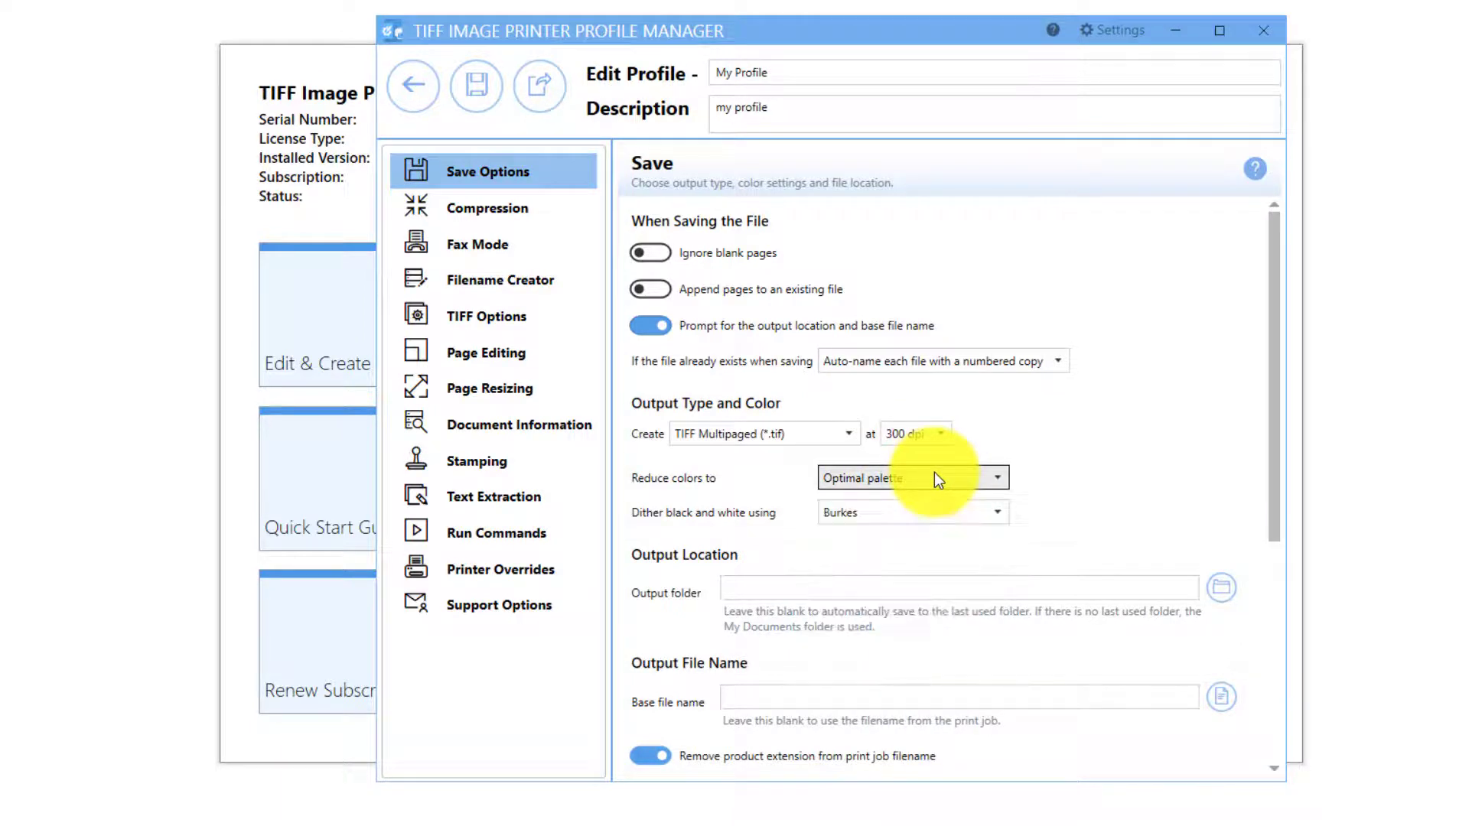
Step: Examine the output folder, base file name and file splitting options of the TIFF profile
{"action": "left_click", "coordinate": [866, 586]}
{"action": "scroll", "coordinate": [866, 589], "scroll_direction": "down", "scroll_amount": 3}
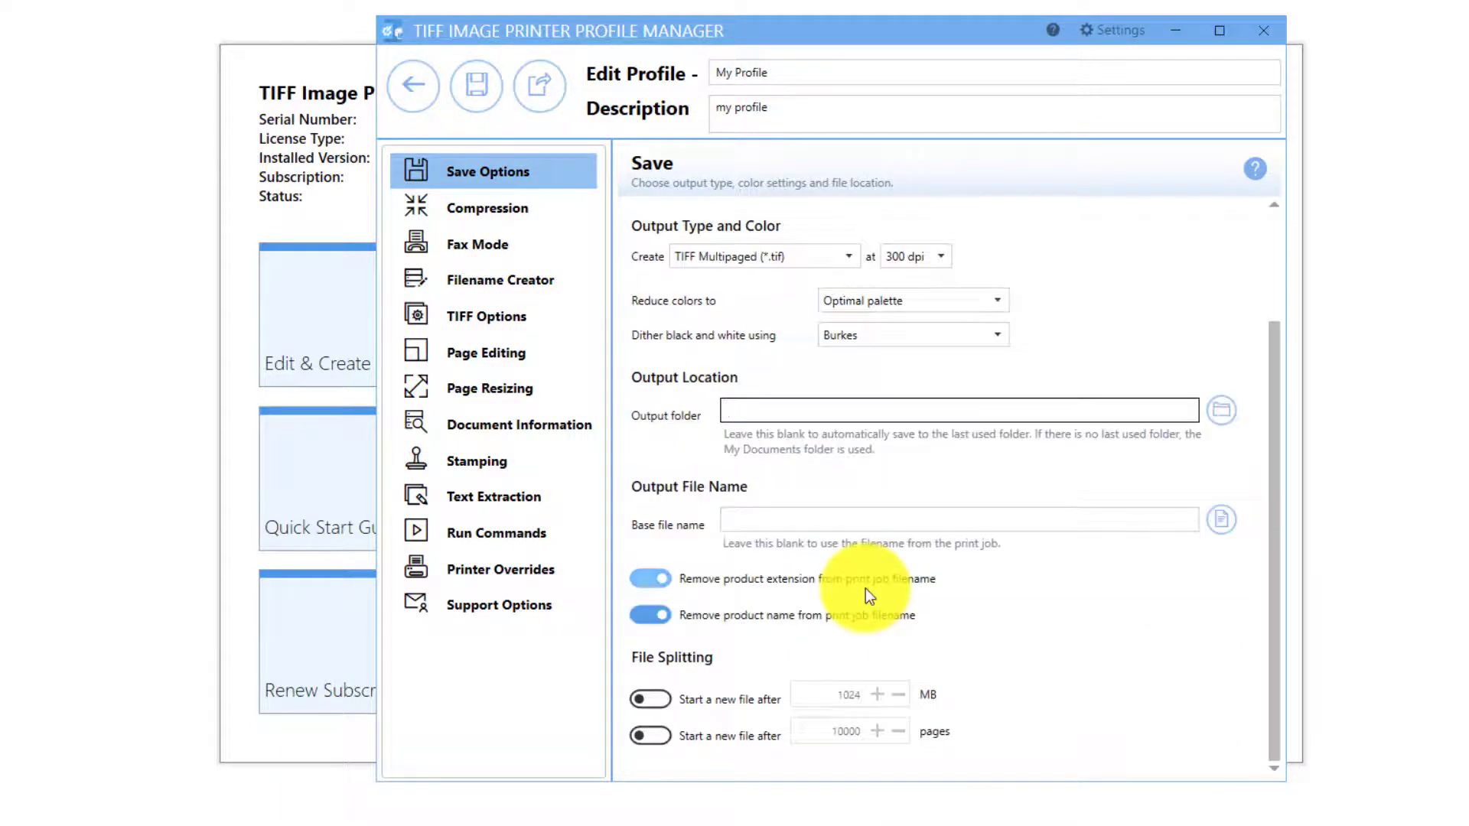
{"action": "left_click", "coordinate": [786, 517]}
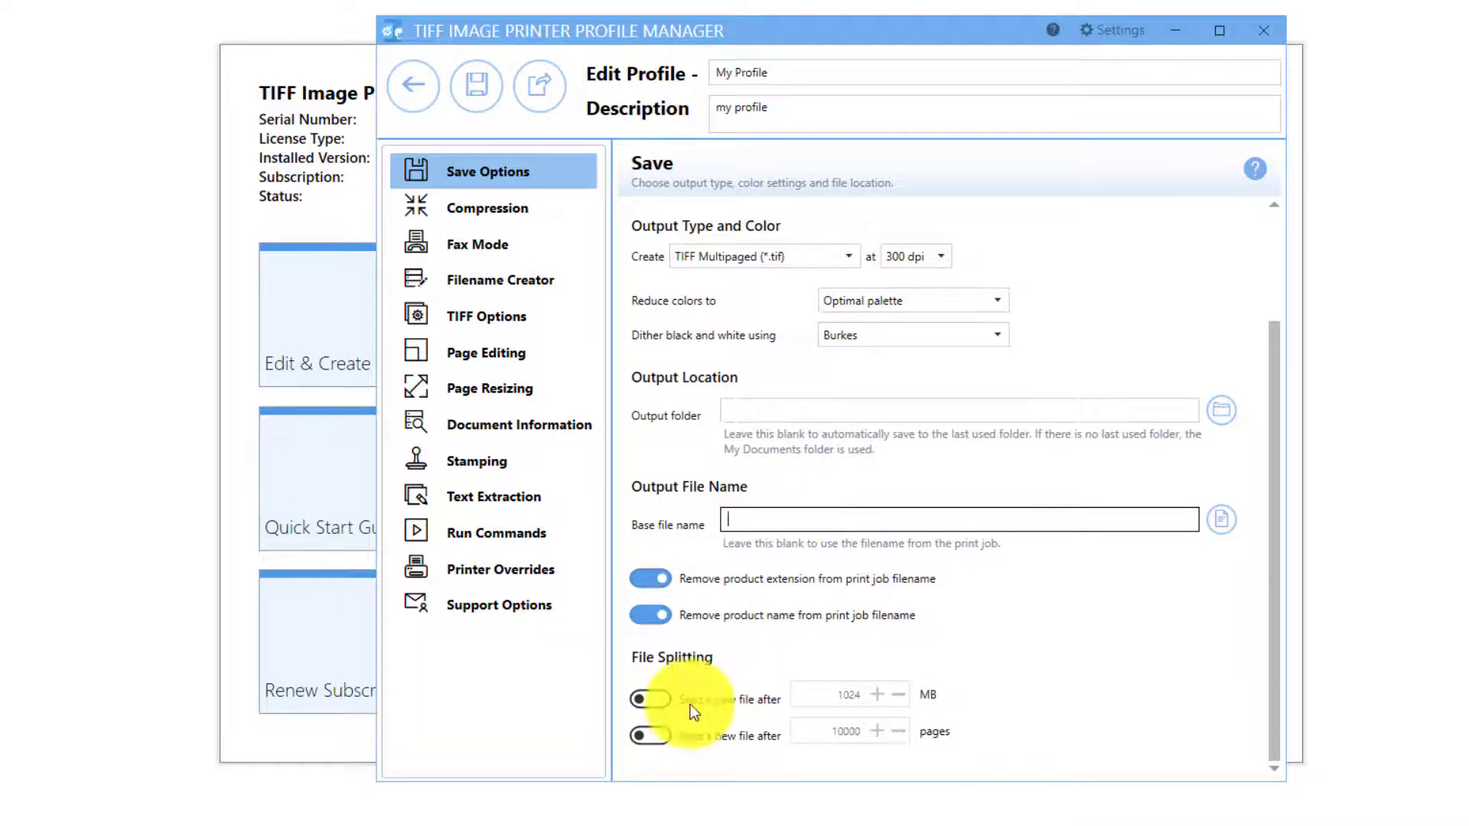
{"action": "left_click", "coordinate": [655, 704]}
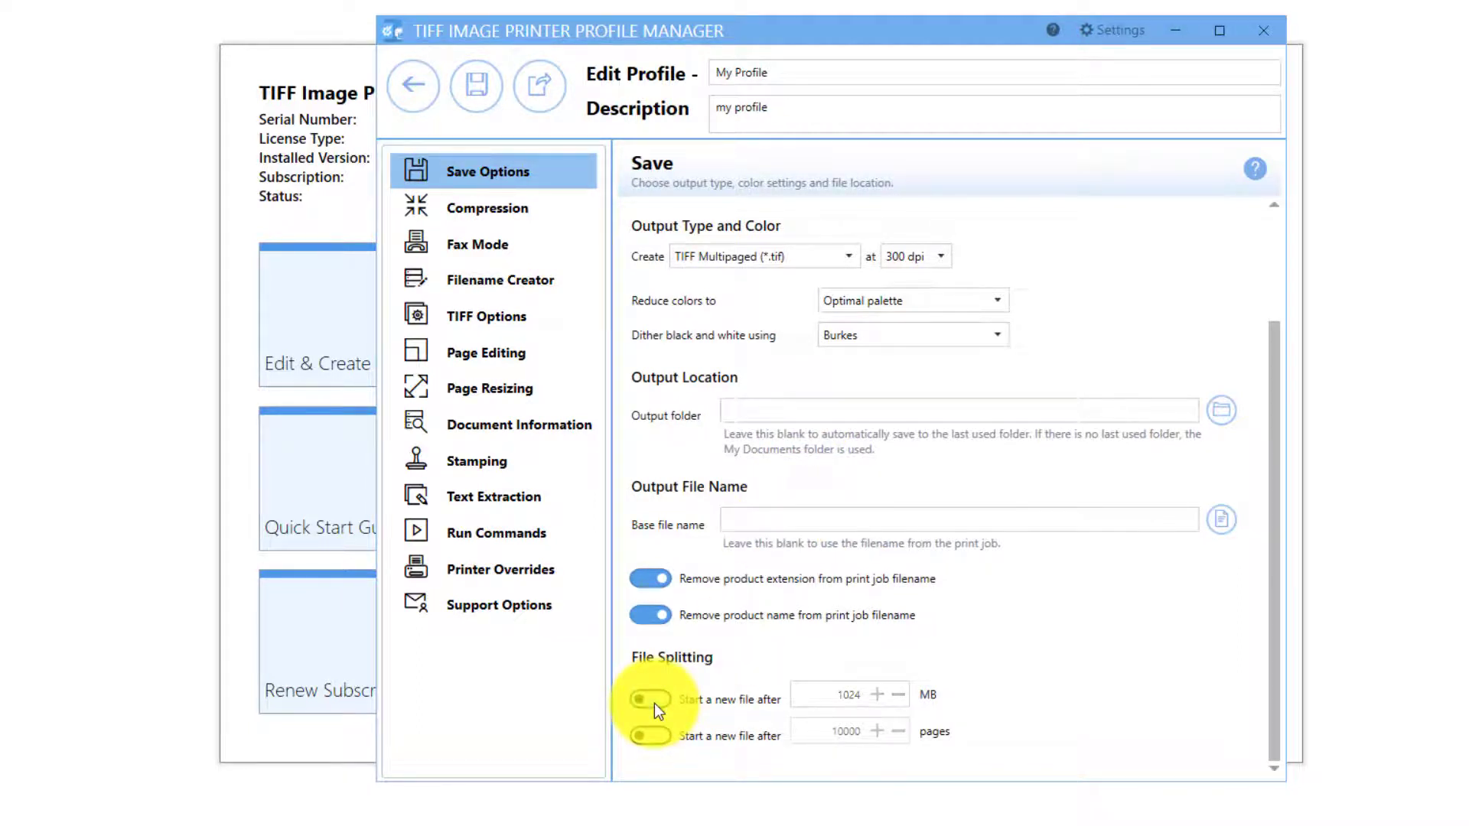
Step: Examine the profile's Compression settings and the PDF profile's Image Downsampling settings
{"action": "left_click", "coordinate": [563, 202]}
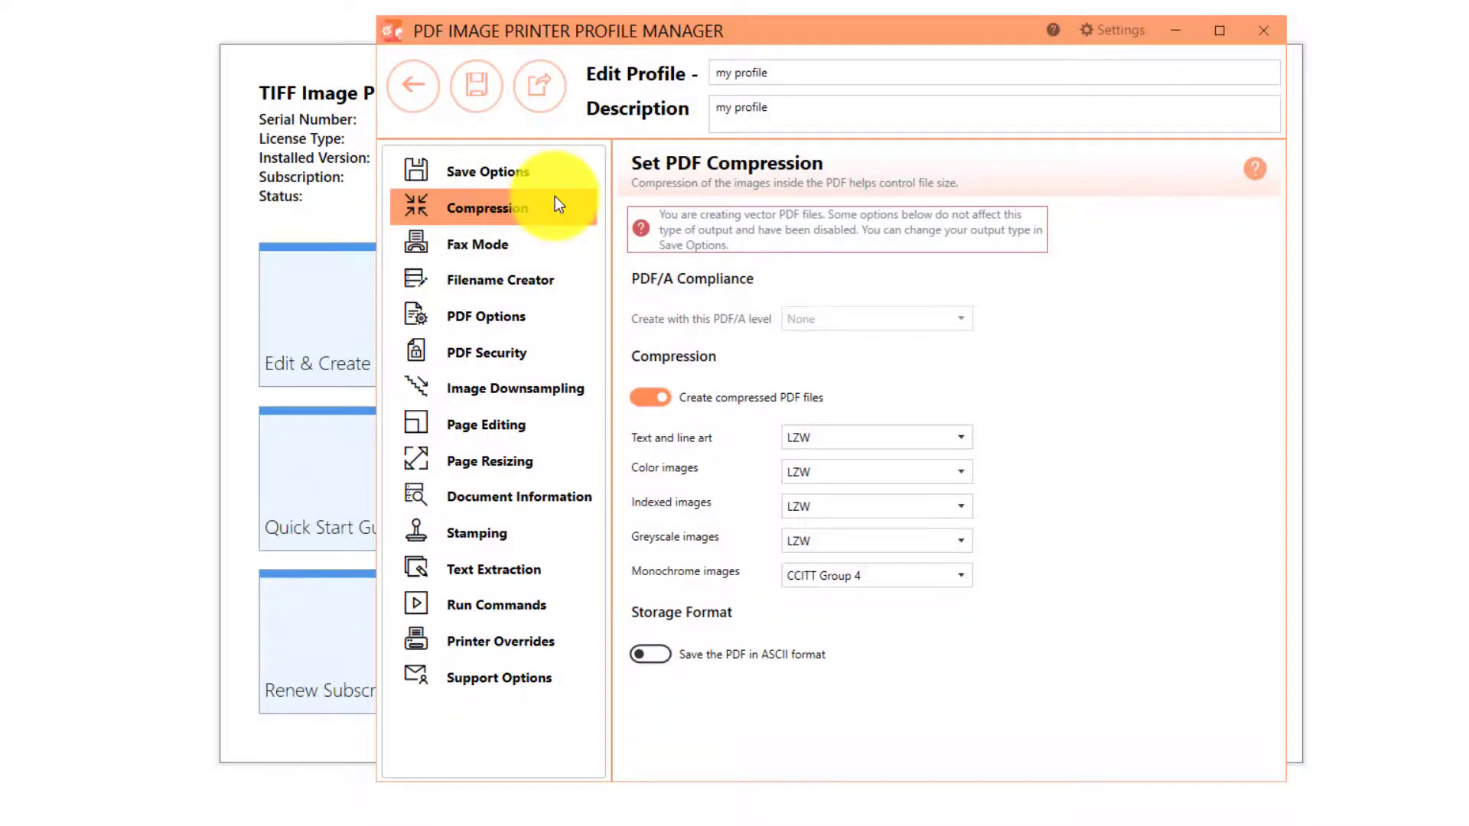
{"action": "left_click", "coordinate": [590, 386]}
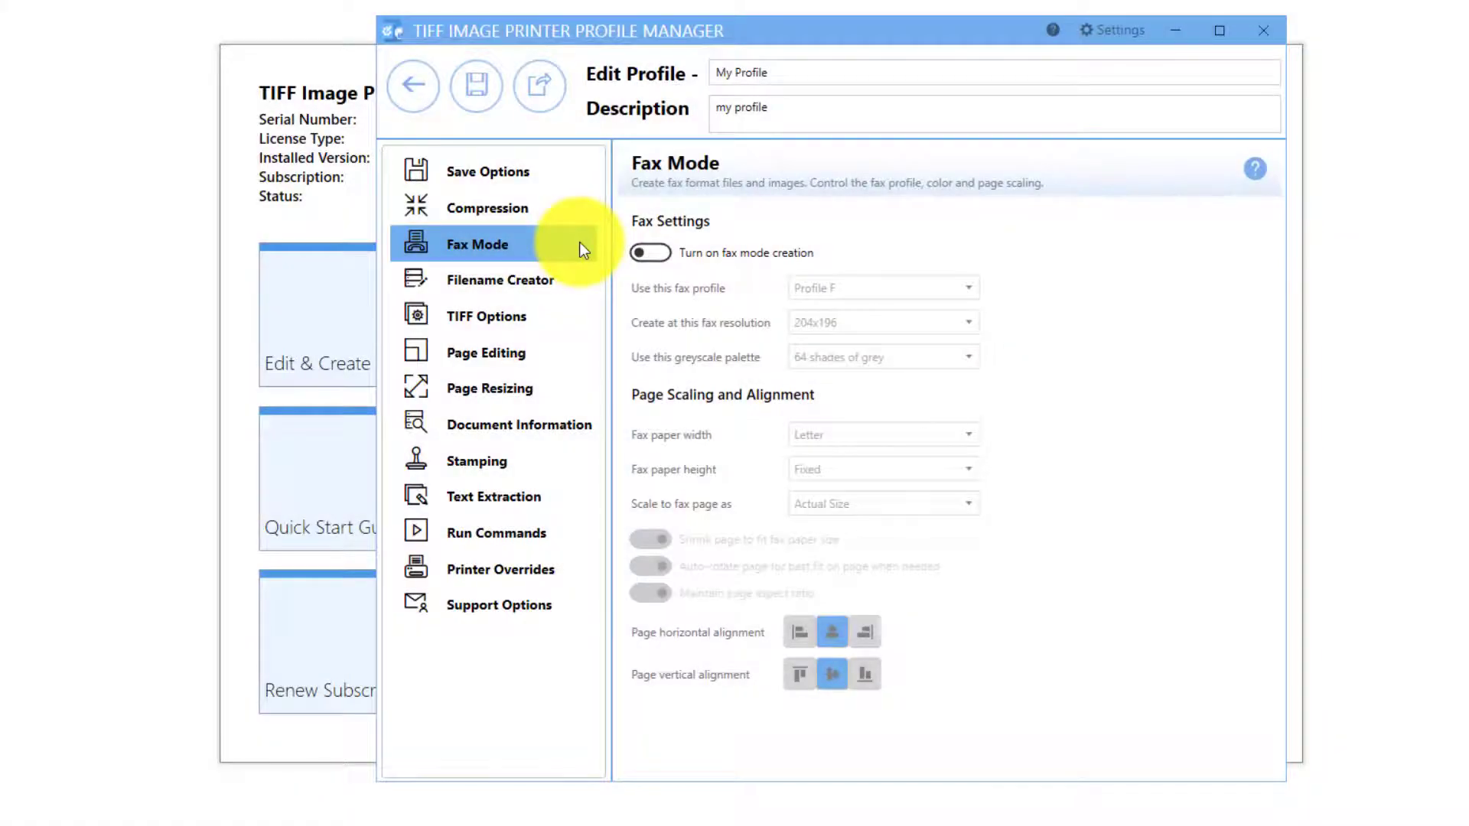
Step: Turn on fax mode creation for the TIFF profile and review the available fax profiles
{"action": "left_click", "coordinate": [665, 254]}
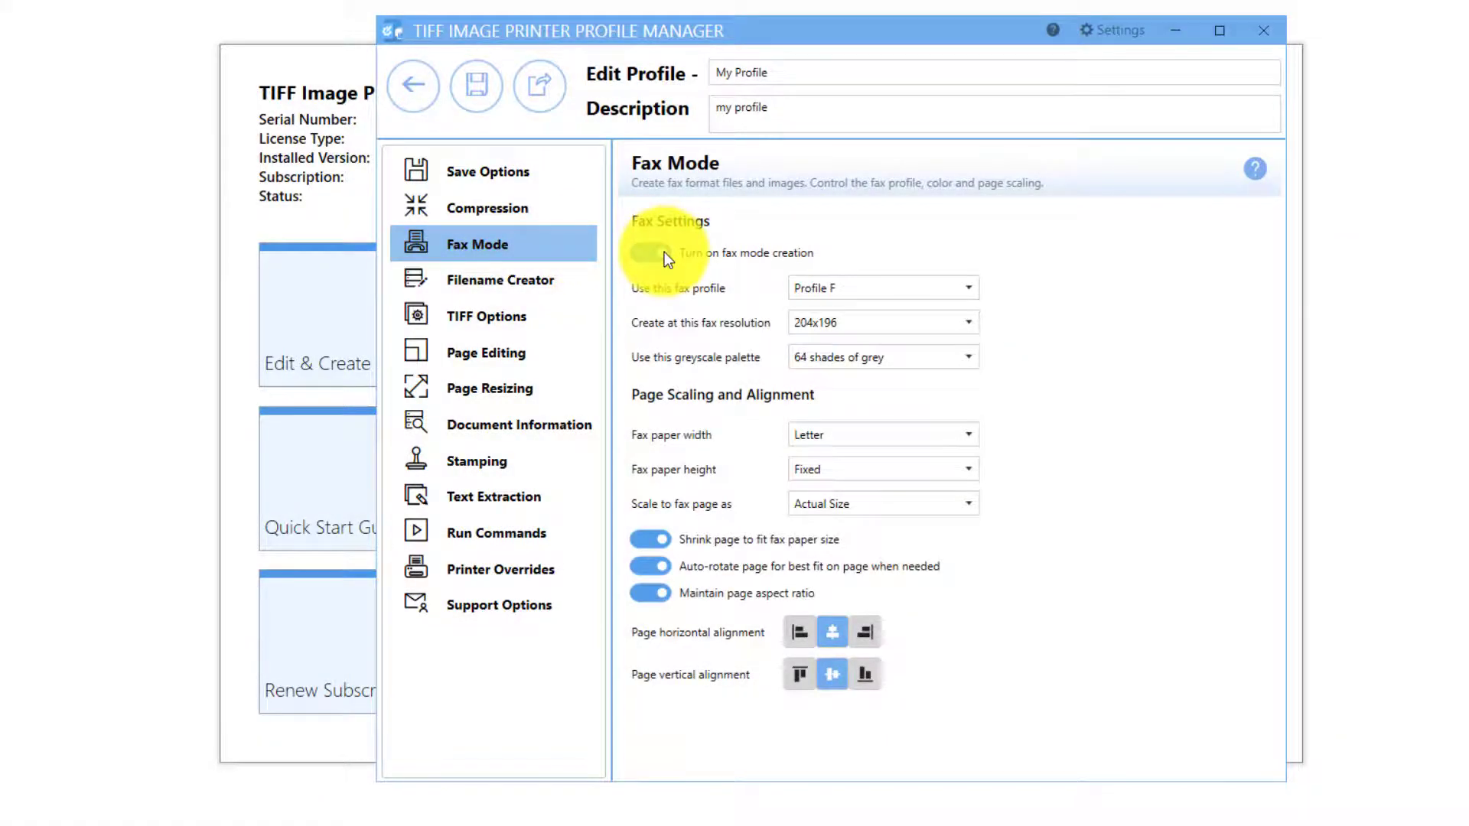
{"action": "left_click", "coordinate": [811, 291]}
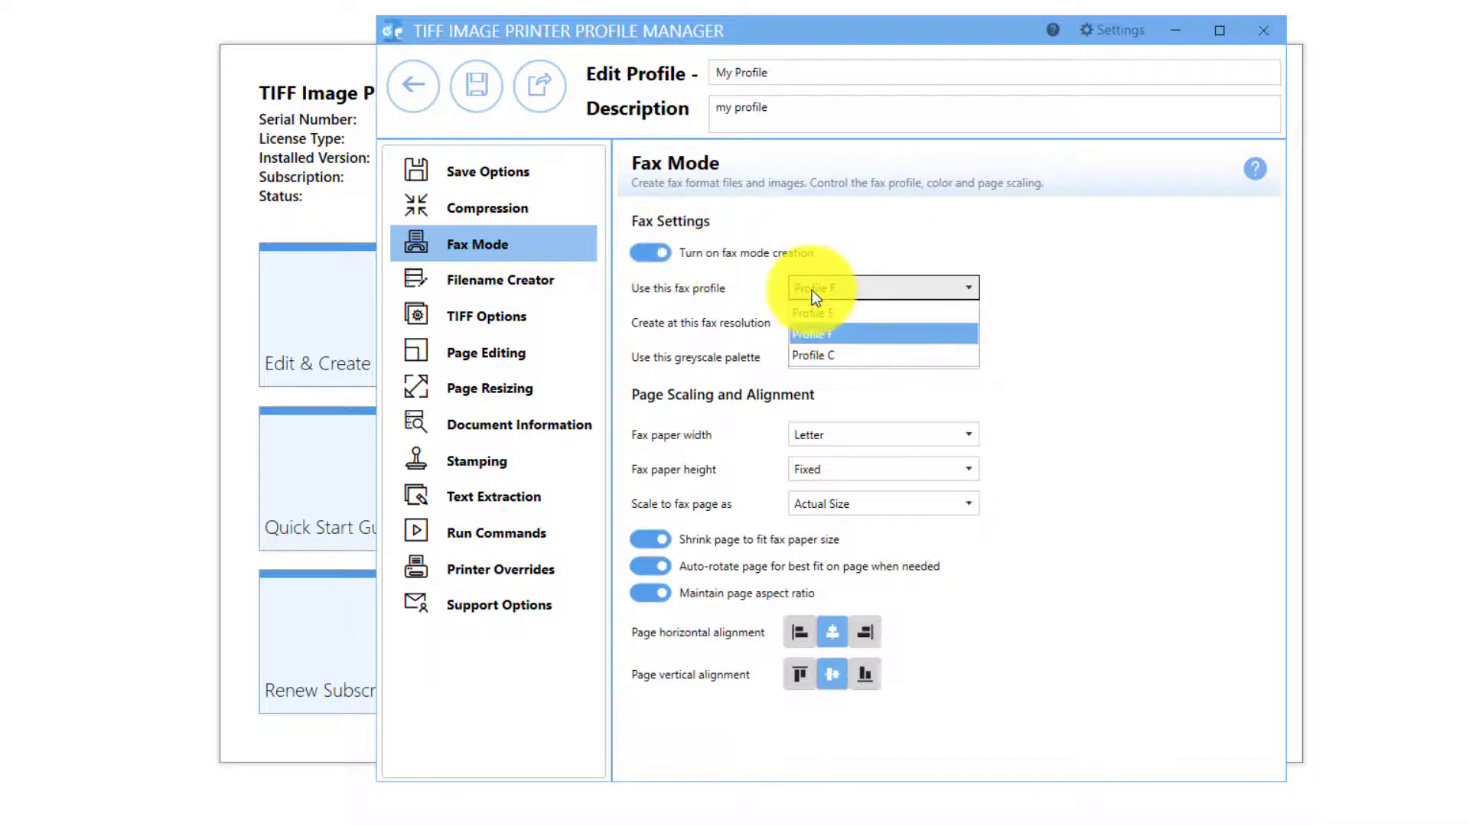
{"action": "left_click", "coordinate": [811, 291]}
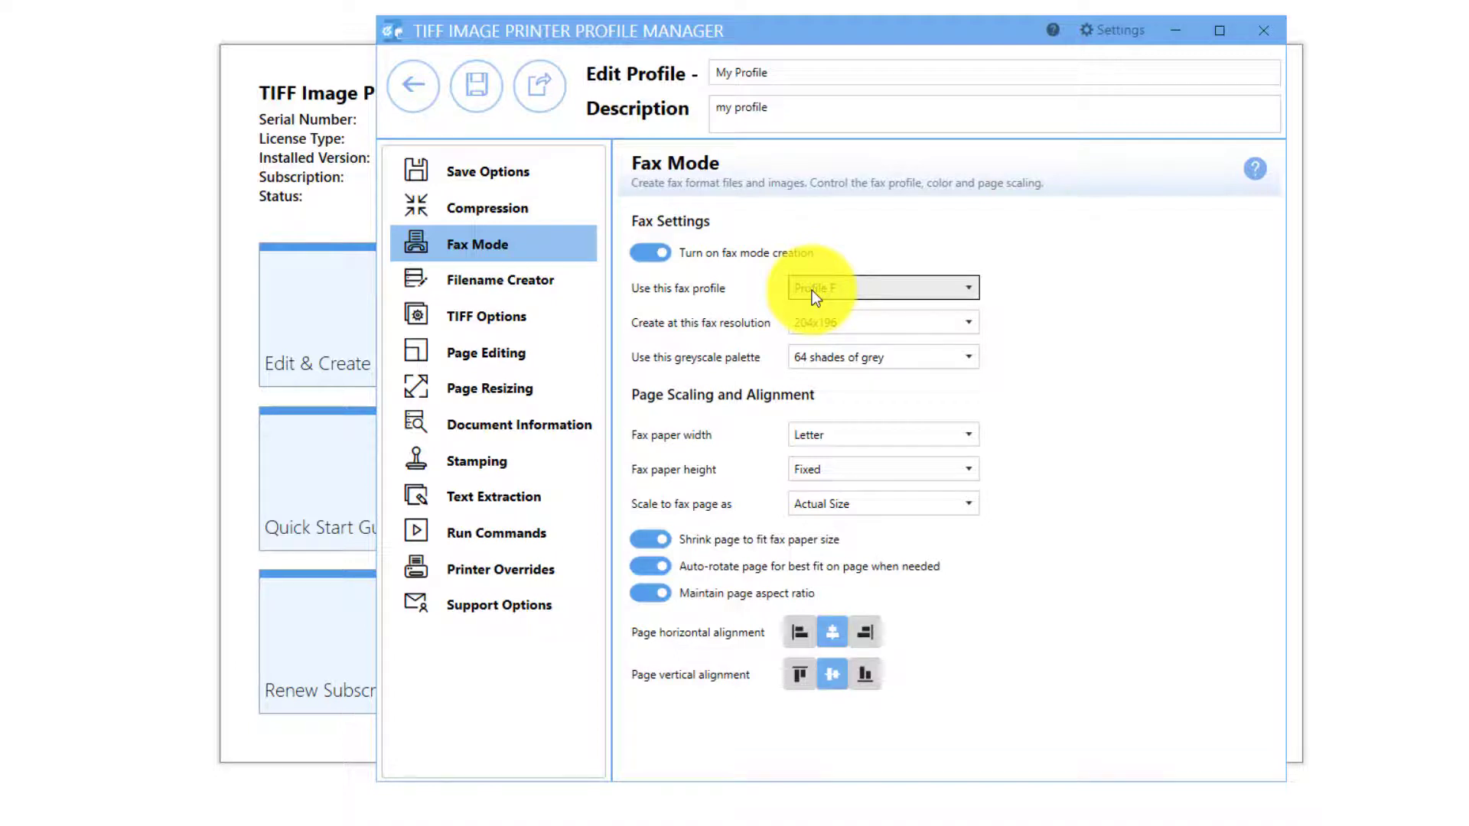
Step: Examine the TIFF profile's Filename Creator parts and the byte order choices in its TIFF Options
{"action": "left_click", "coordinate": [584, 281]}
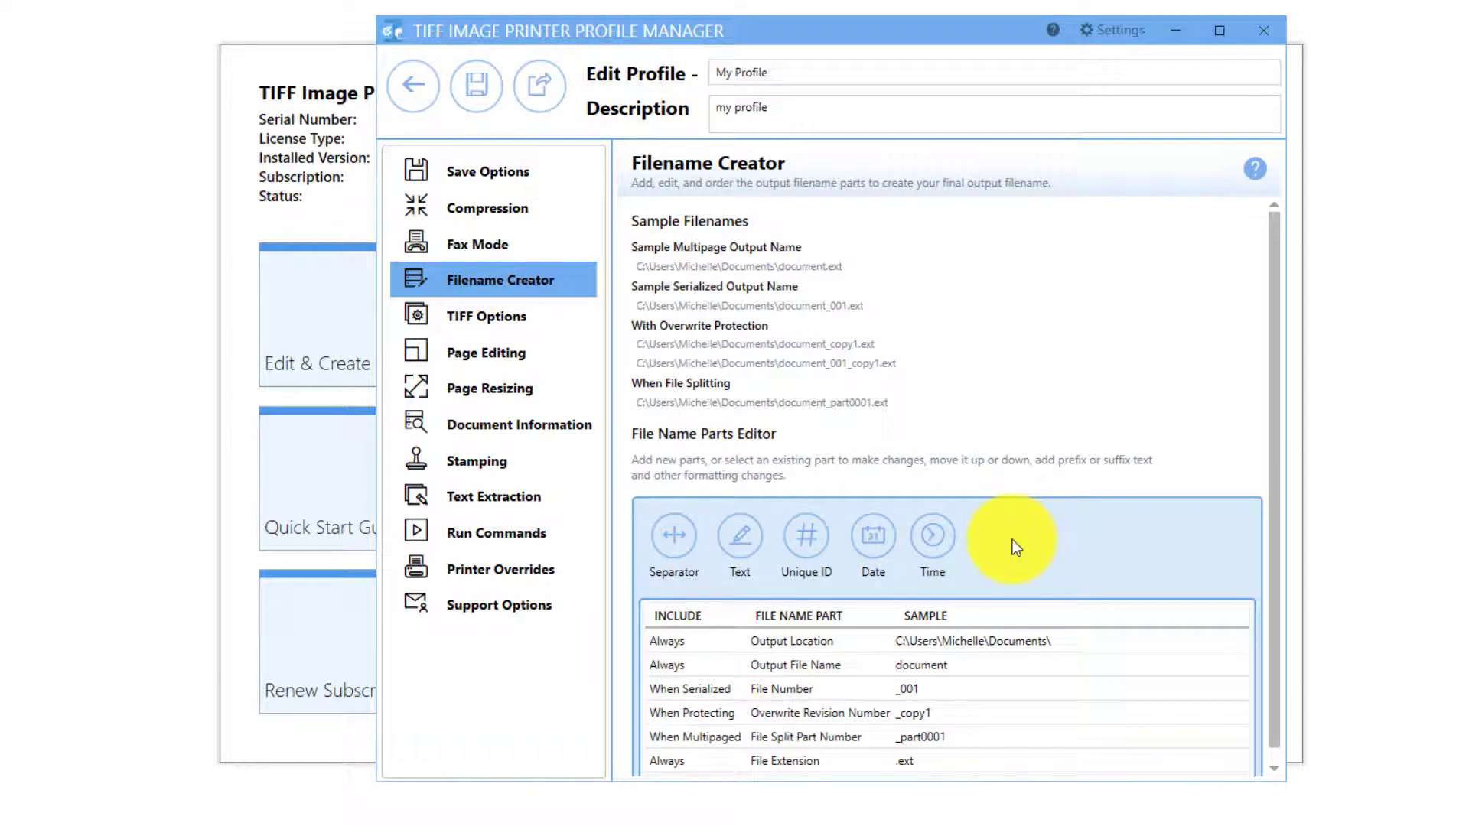
{"action": "left_click", "coordinate": [565, 322]}
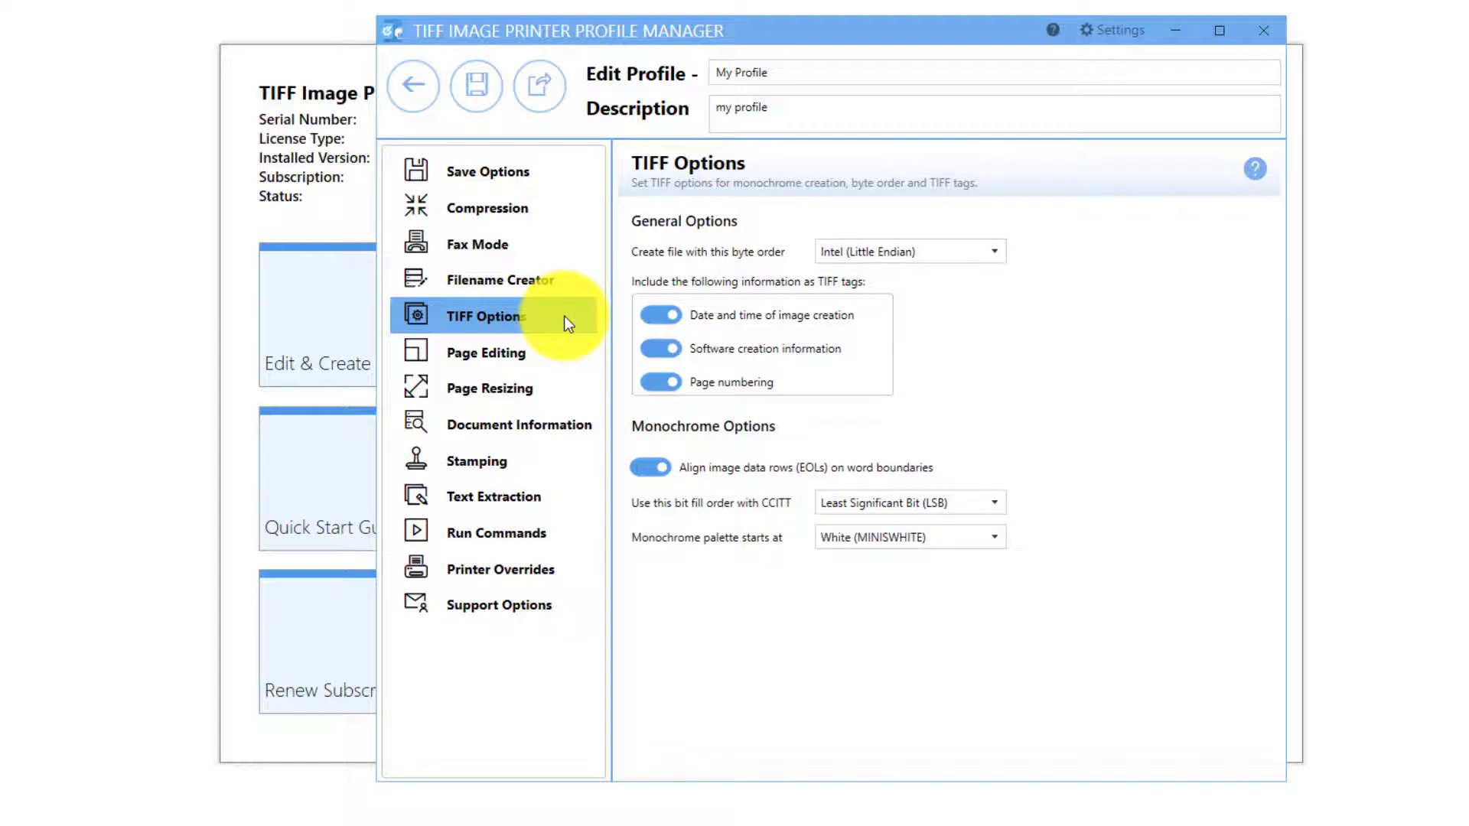
{"action": "left_click", "coordinate": [954, 253]}
{"action": "left_click", "coordinate": [954, 250]}
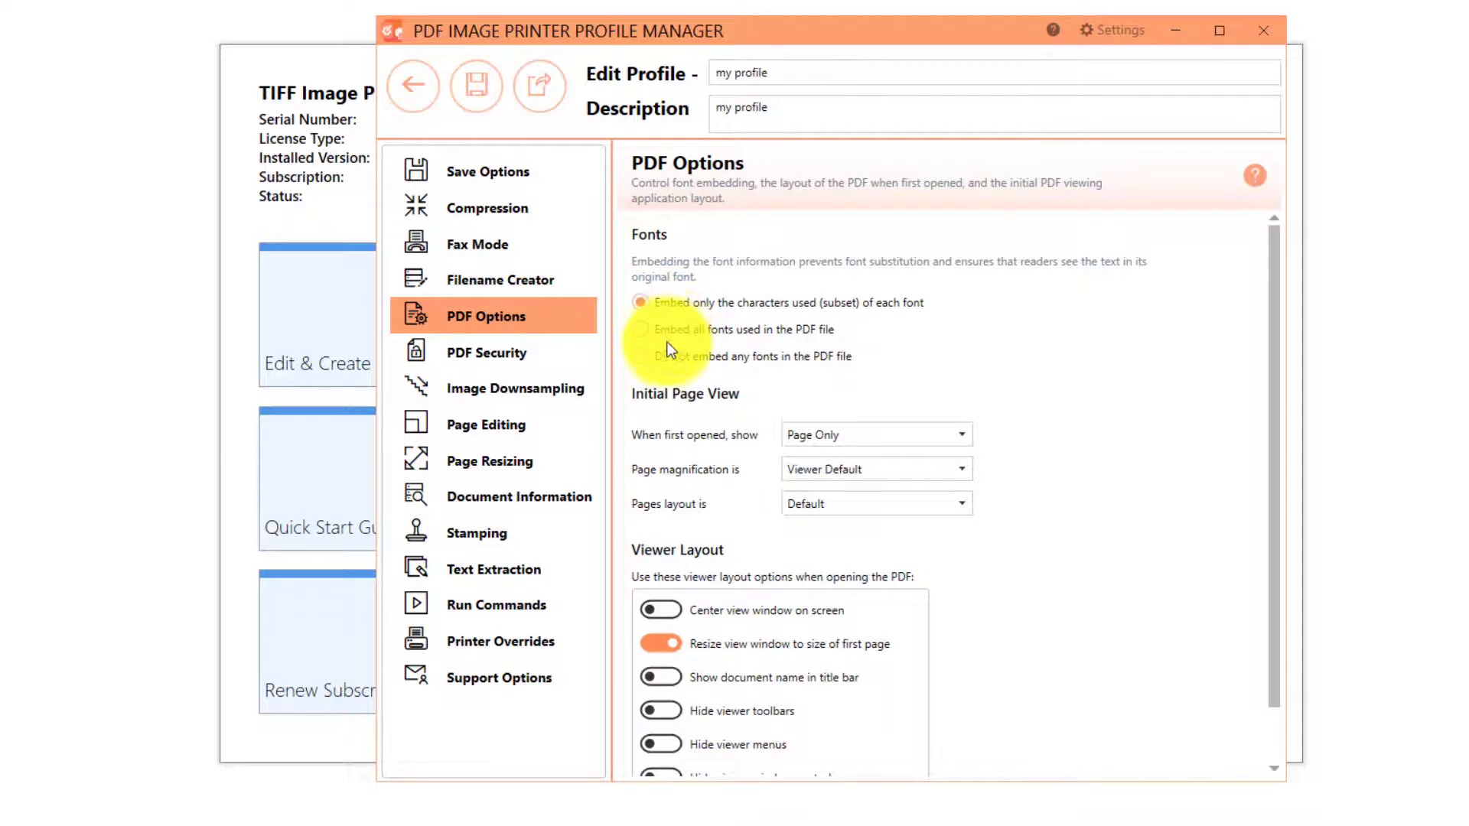
Step: Review the PDF profile's viewer layout options and turn on secure PDF creation to examine its security settings
{"action": "scroll", "coordinate": [706, 571], "scroll_direction": "down", "scroll_amount": 2}
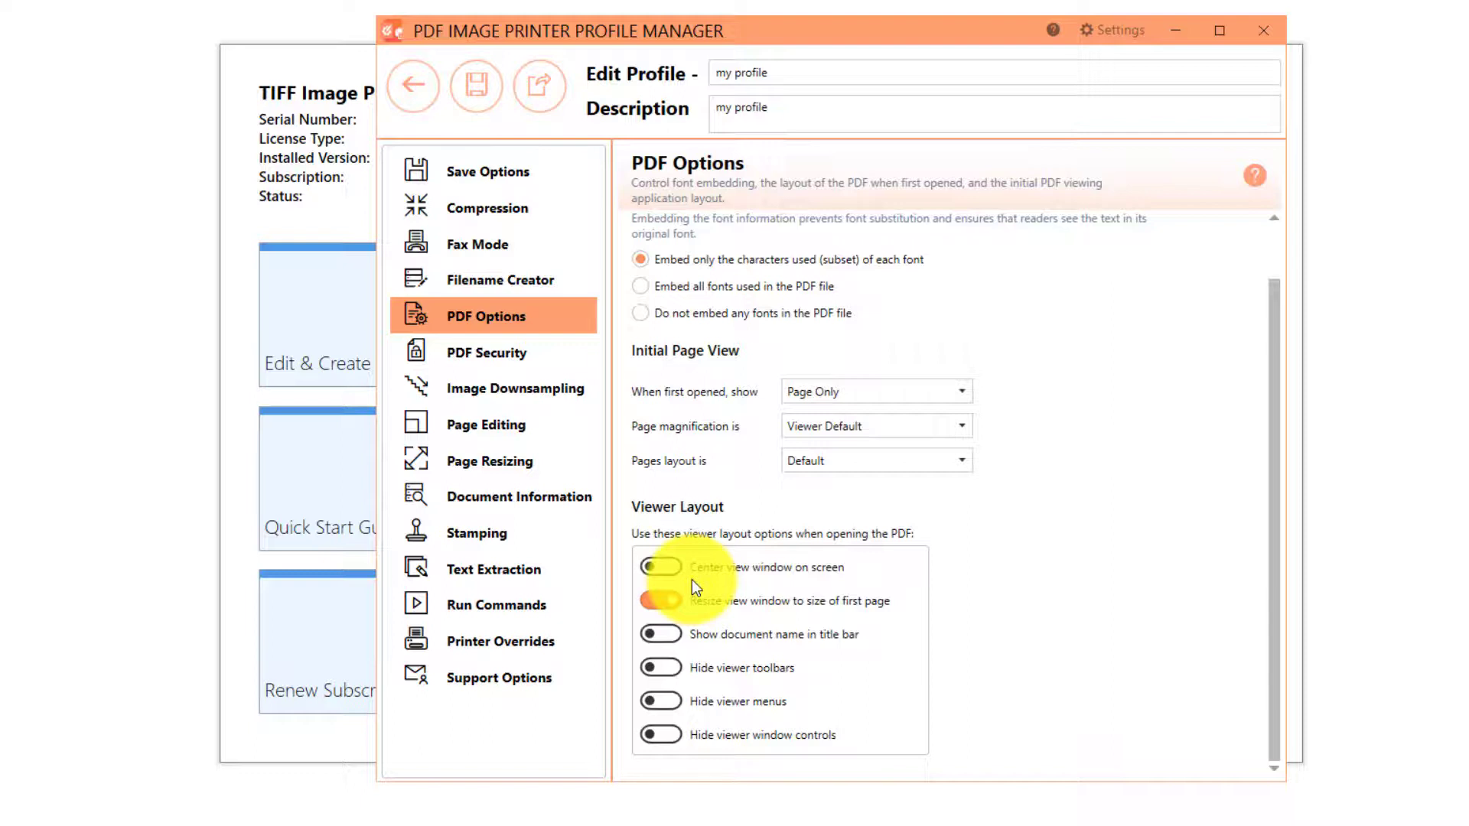
{"action": "left_click", "coordinate": [570, 352]}
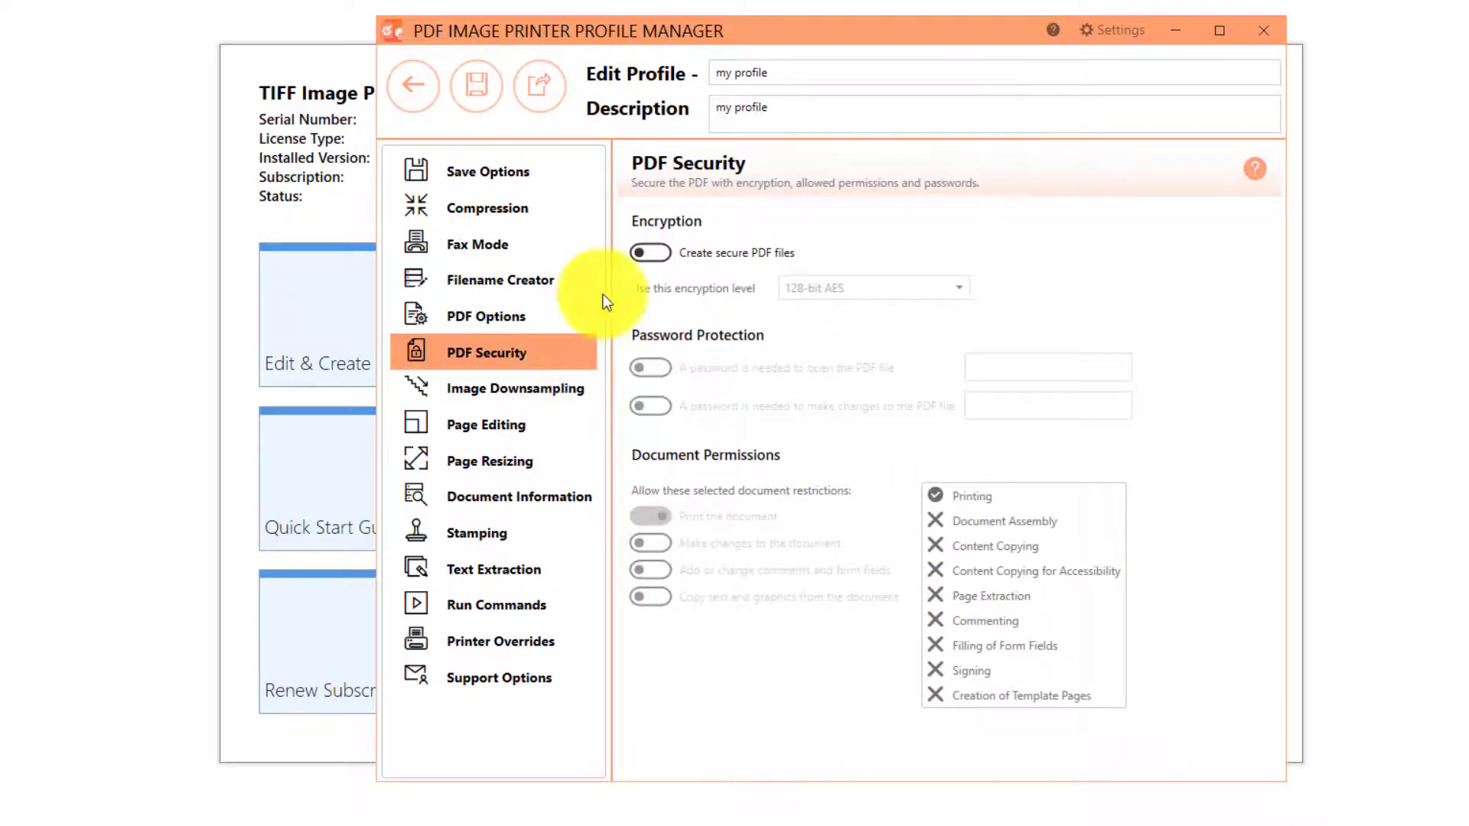
{"action": "left_click", "coordinate": [651, 253]}
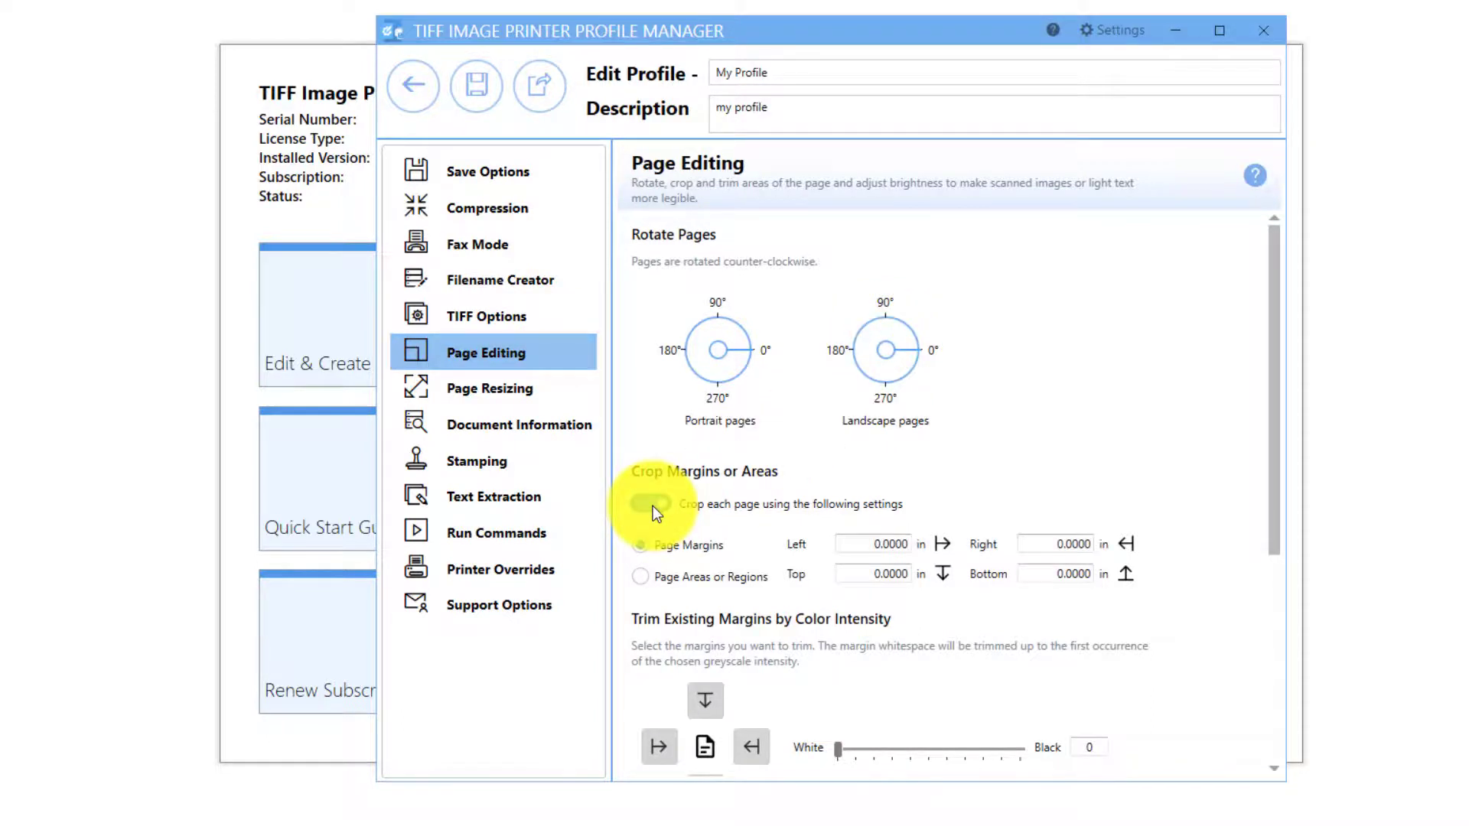
Step: Examine the TIFF profile's Page Editing settings for trimming margins and adjusting page brightness, toggling the brightness adjustment on and off
{"action": "scroll", "coordinate": [660, 497], "scroll_direction": "down", "scroll_amount": 3}
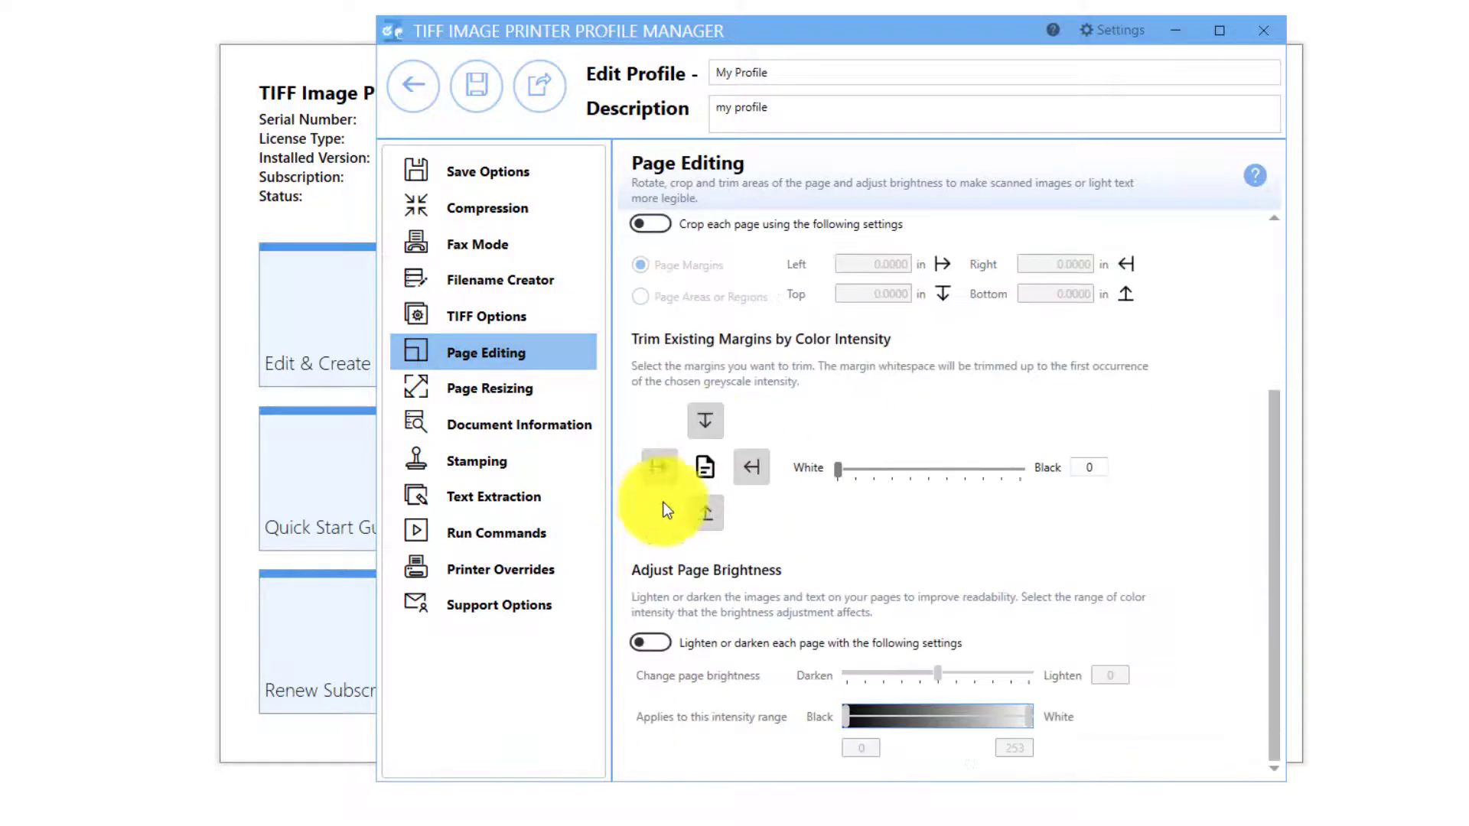
{"action": "left_click", "coordinate": [649, 642]}
{"action": "left_click", "coordinate": [648, 642]}
{"action": "scroll", "coordinate": [654, 636], "scroll_direction": "up", "scroll_amount": 3}
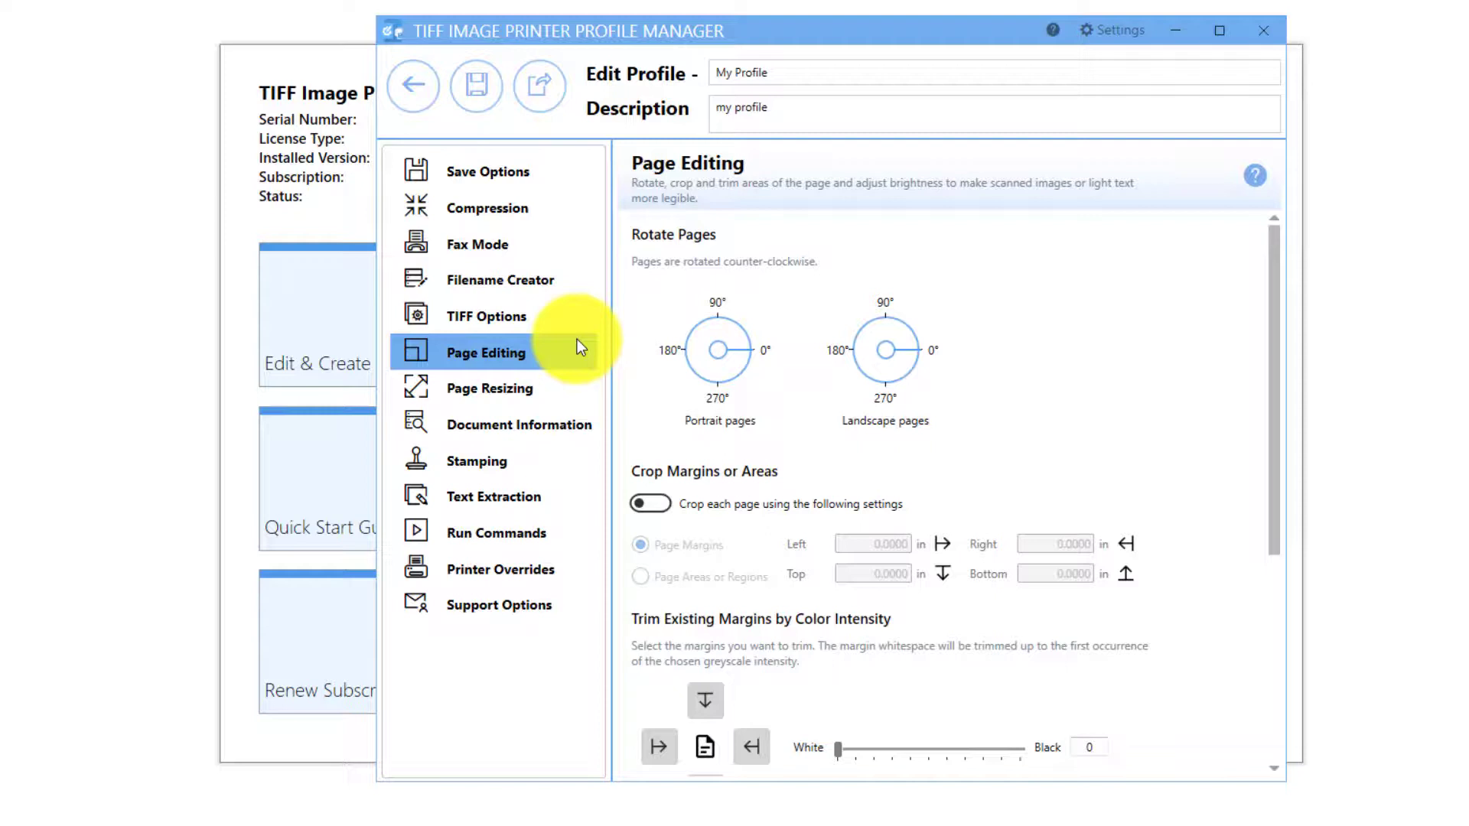
Step: Examine the Page Resizing settings by switching the copy and scale to new page size option on and off
{"action": "left_click", "coordinate": [566, 391]}
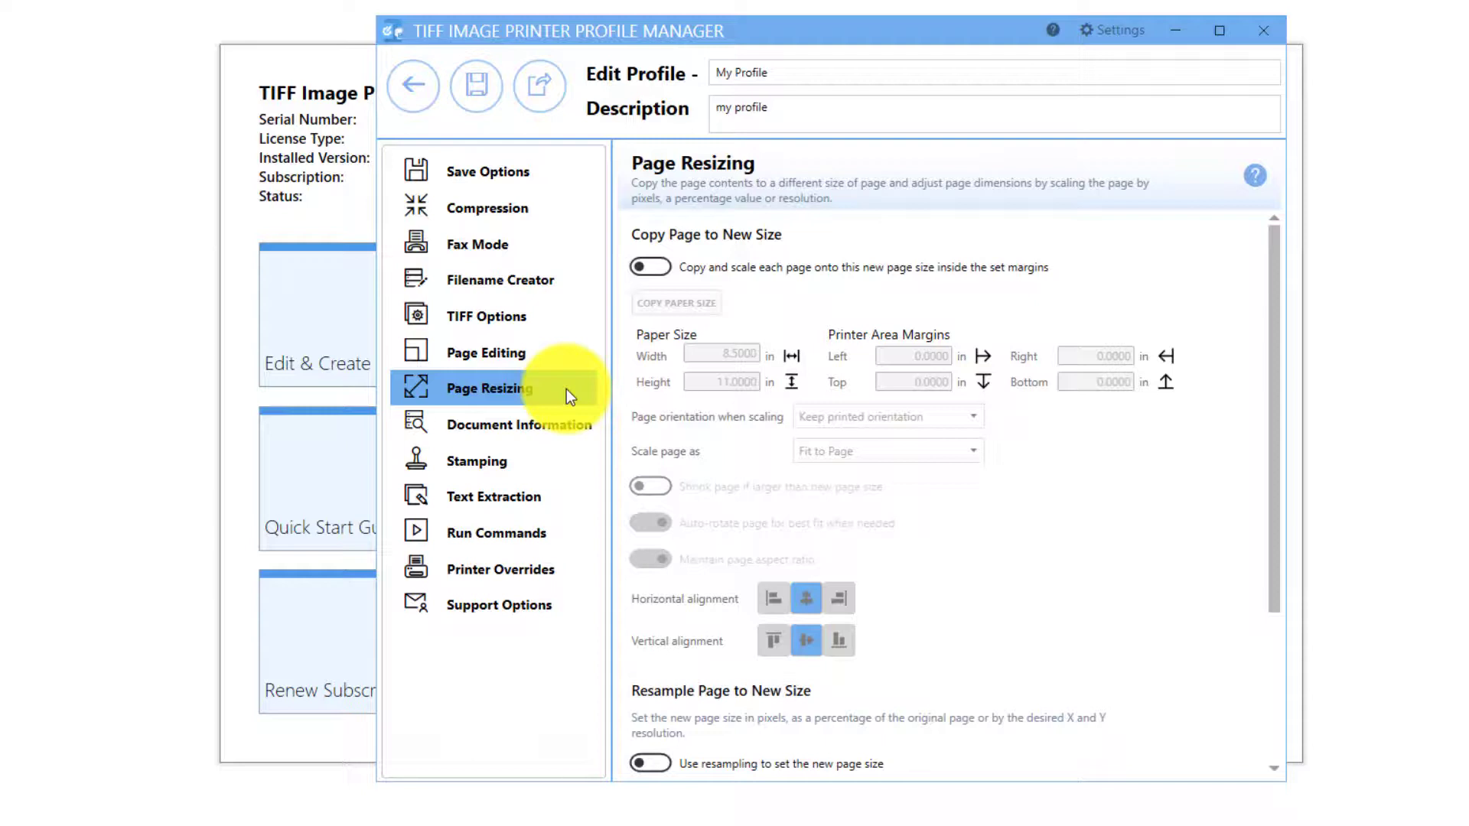
{"action": "left_click", "coordinate": [661, 266]}
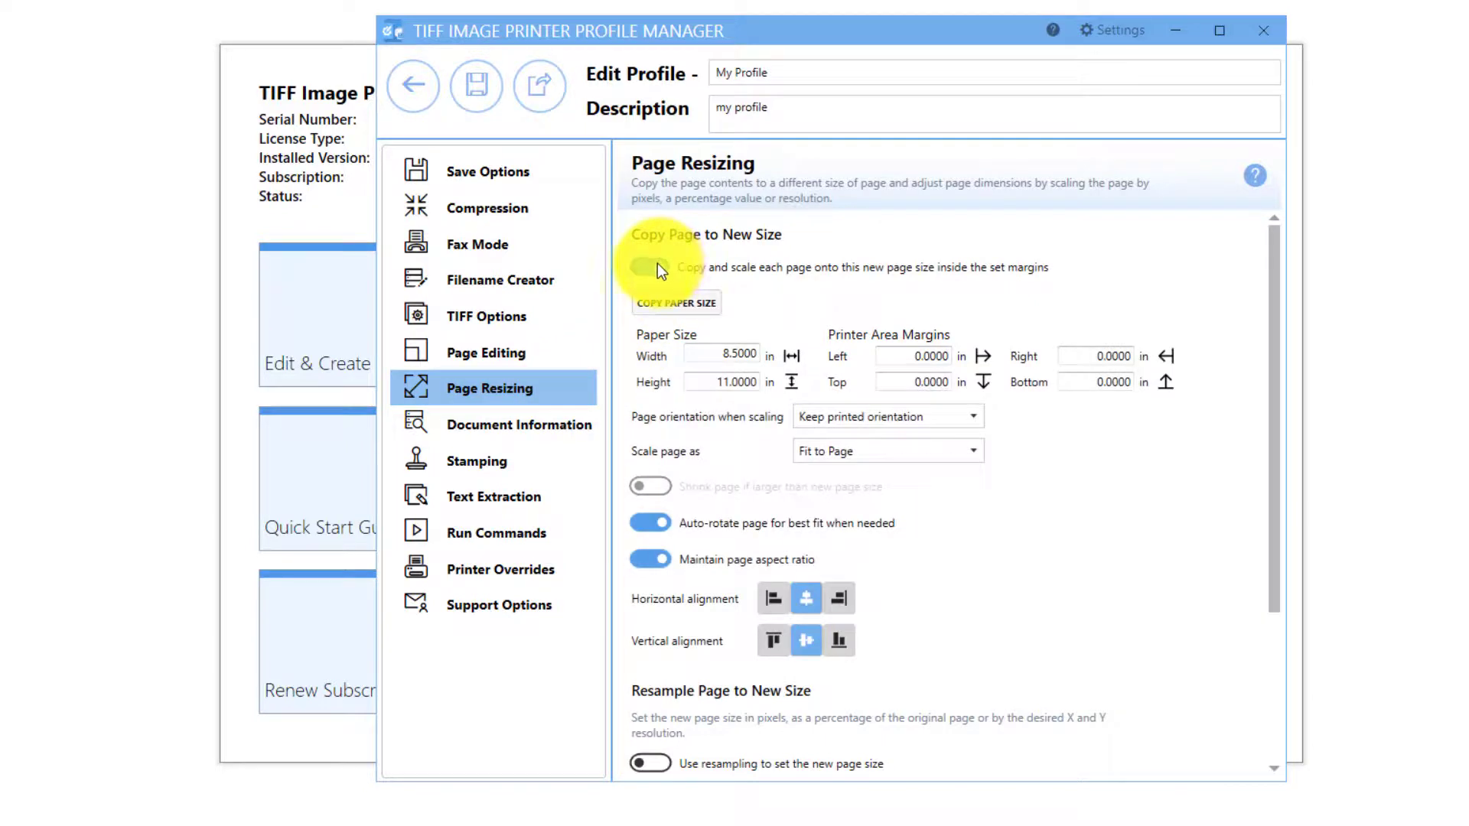
{"action": "left_click", "coordinate": [654, 265]}
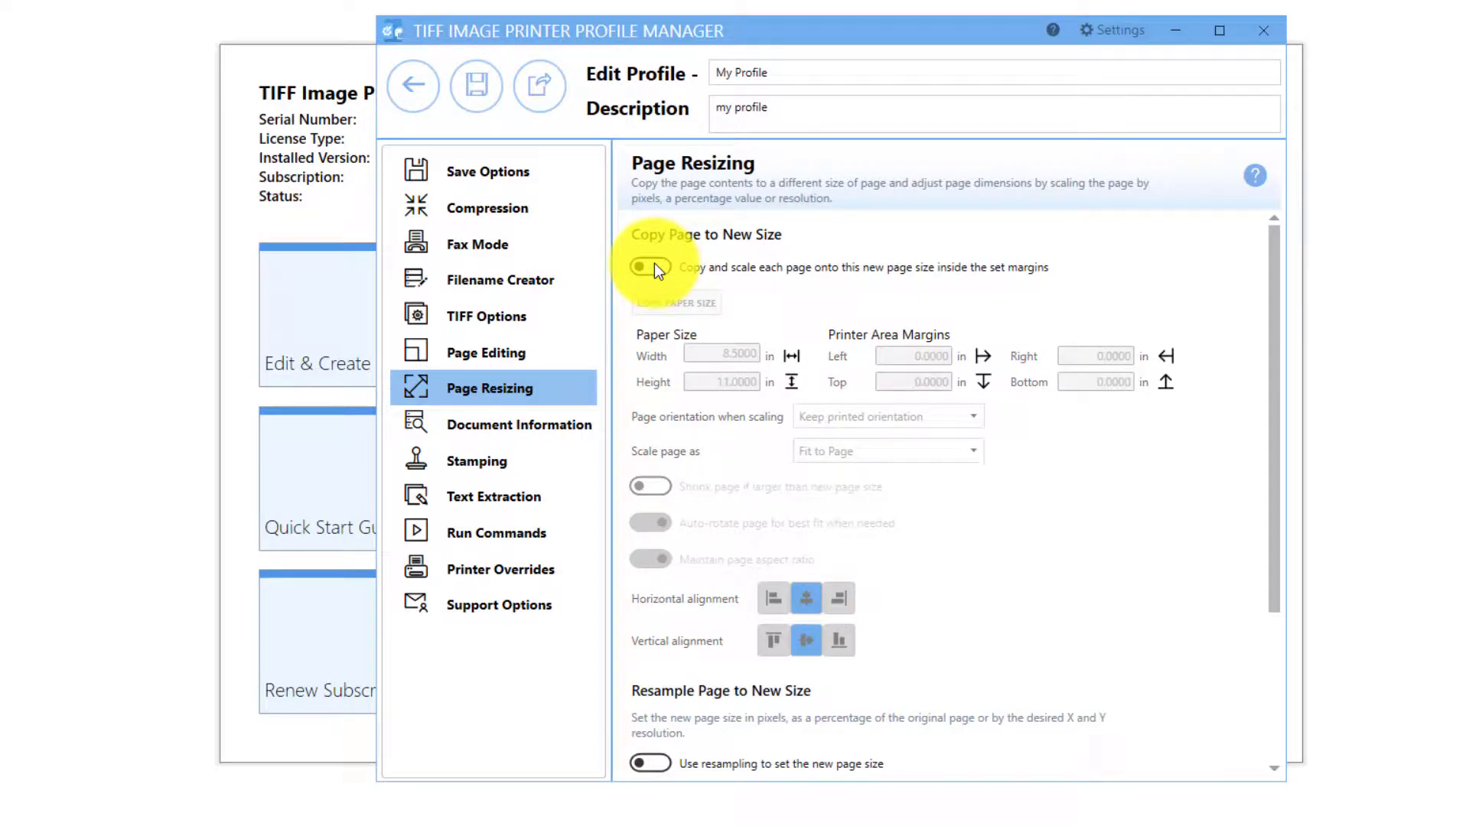
Step: Review the TIFF profile's Document Information, Stamping and Run Commands settings
{"action": "left_click", "coordinate": [579, 423]}
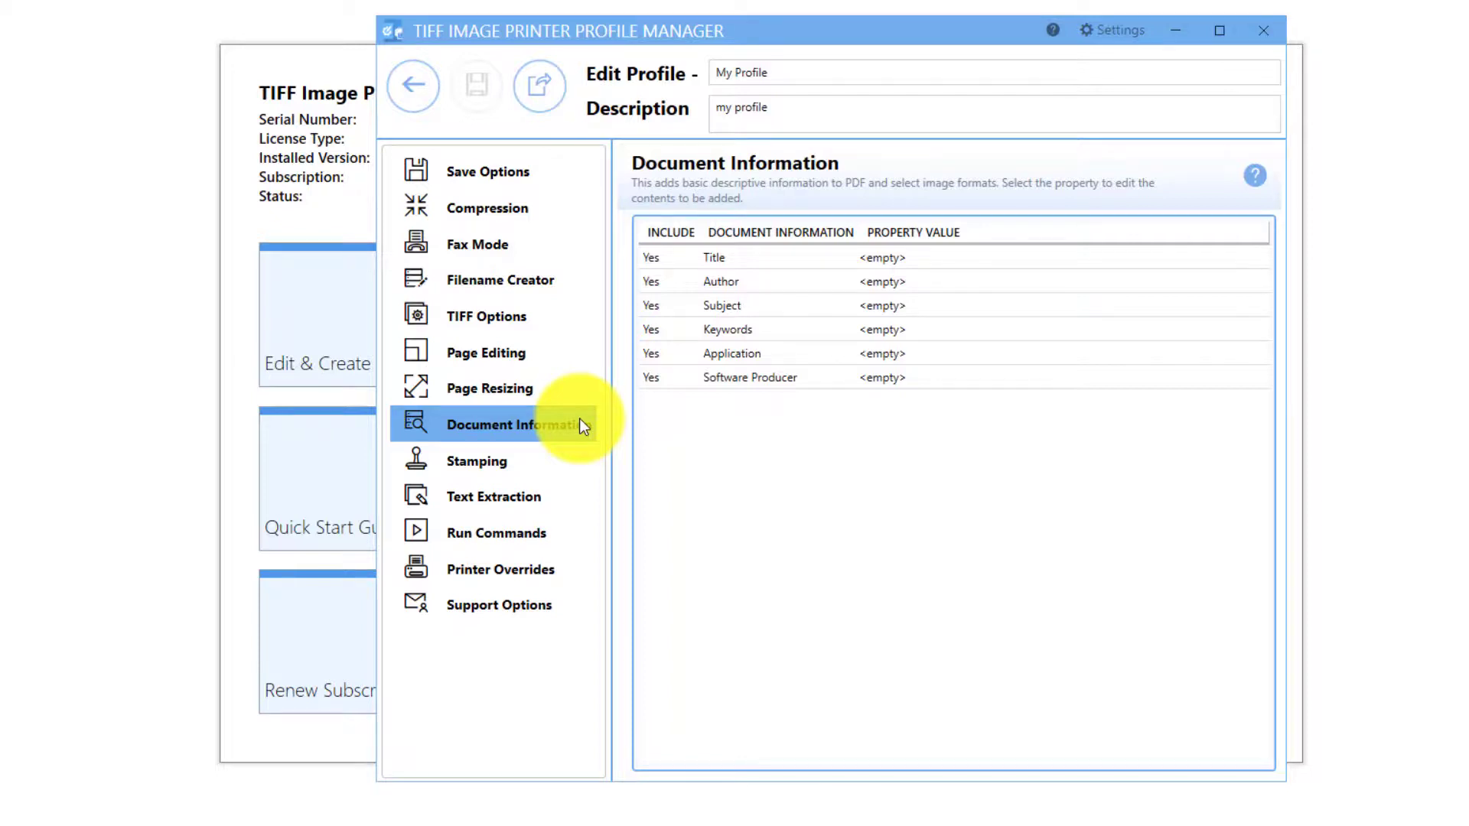
{"action": "left_click", "coordinate": [570, 457]}
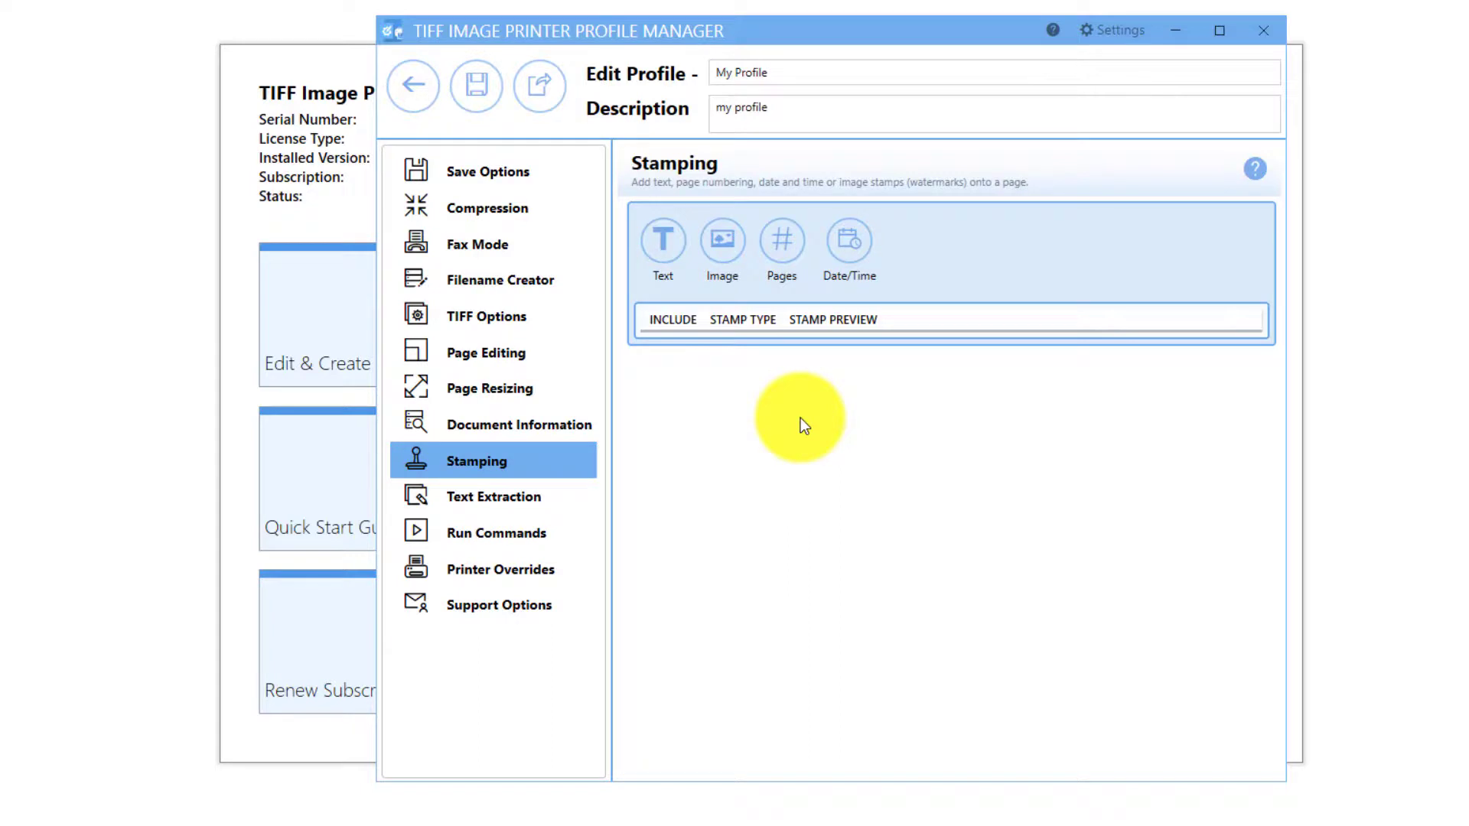
{"action": "left_click", "coordinate": [566, 537]}
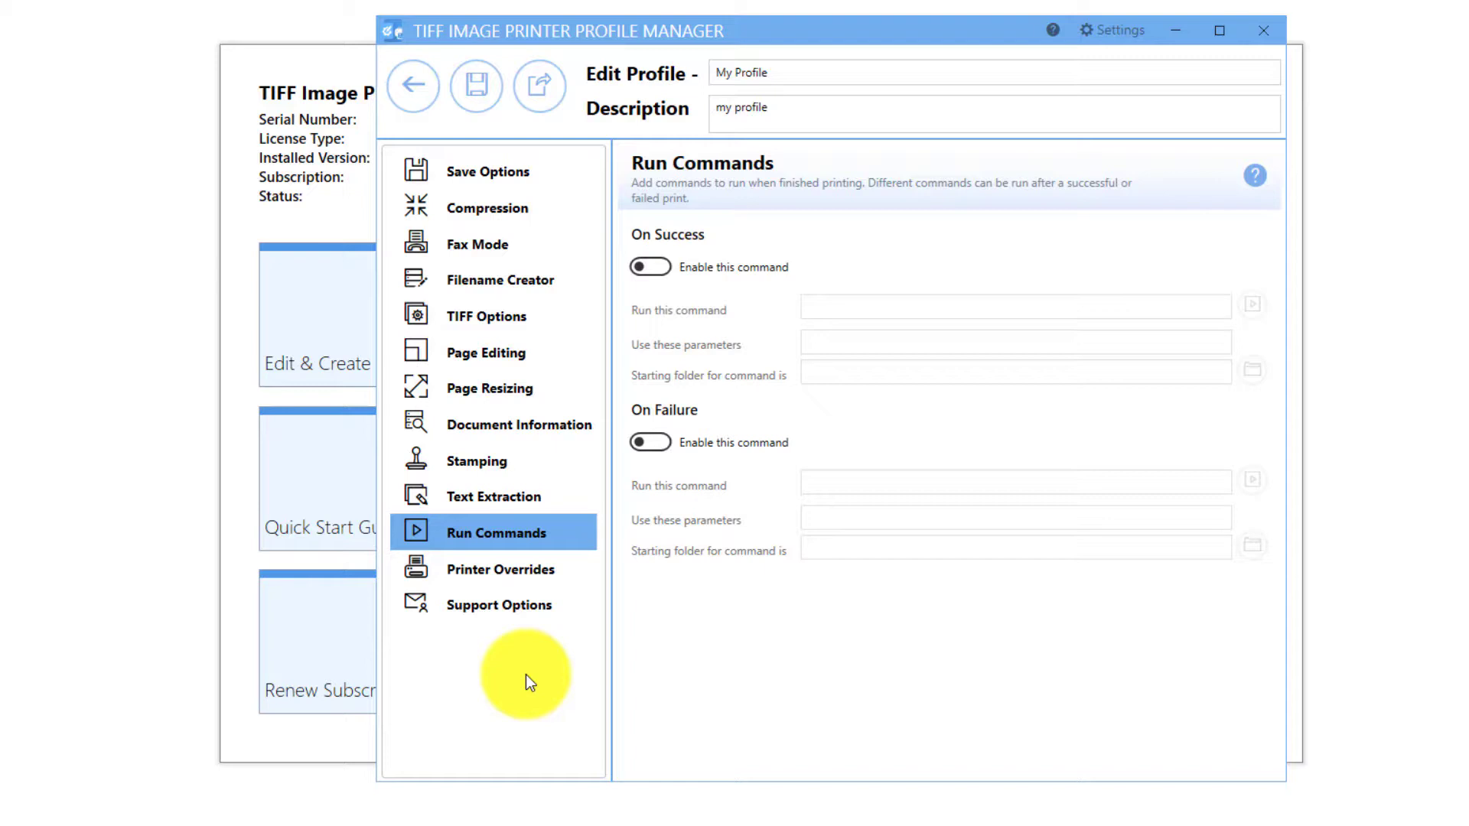
Step: Save the My Profile settings and return to the list of profiles
{"action": "left_click", "coordinate": [483, 106]}
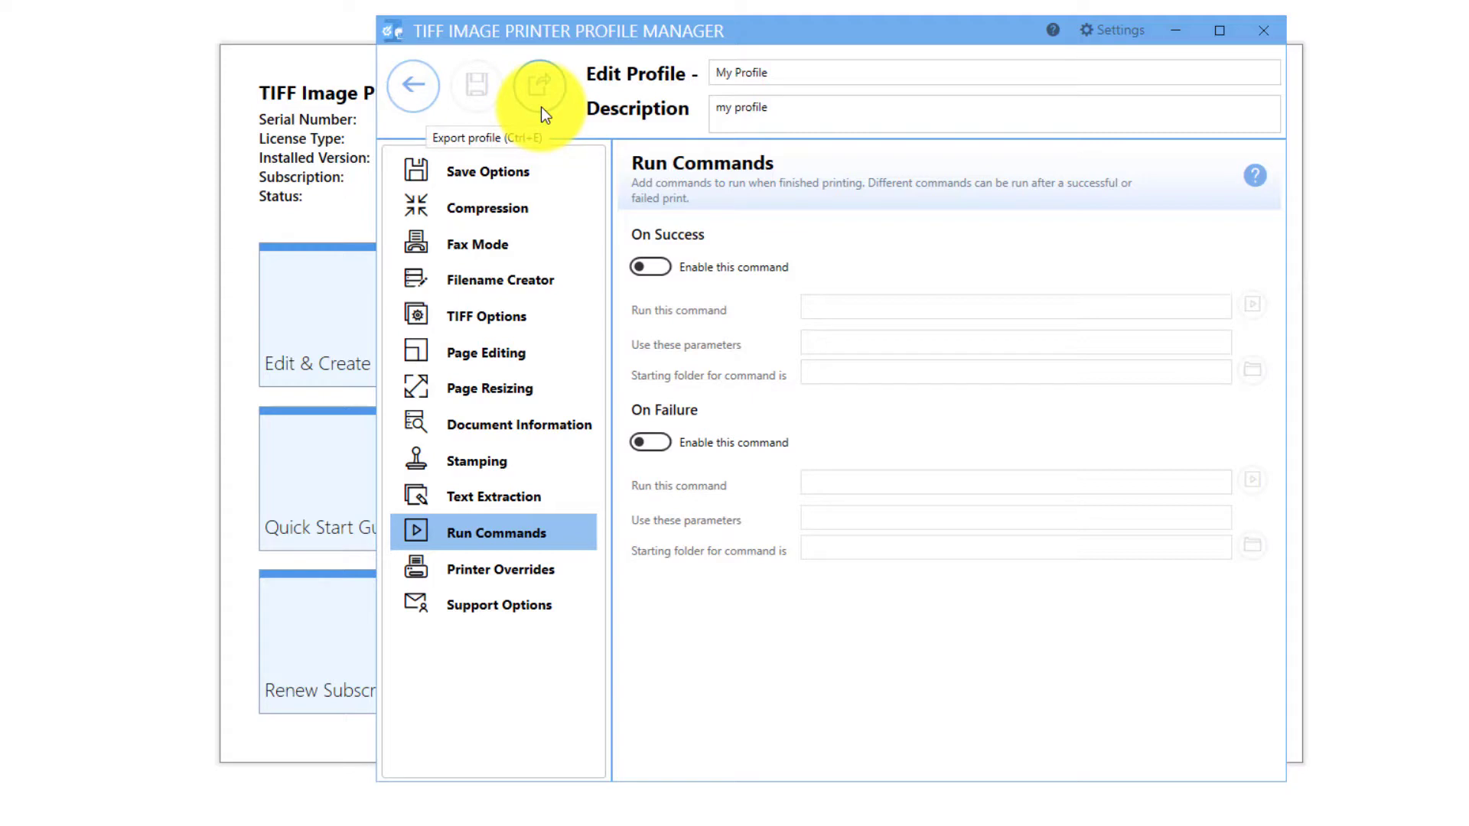
{"action": "left_click", "coordinate": [424, 99]}
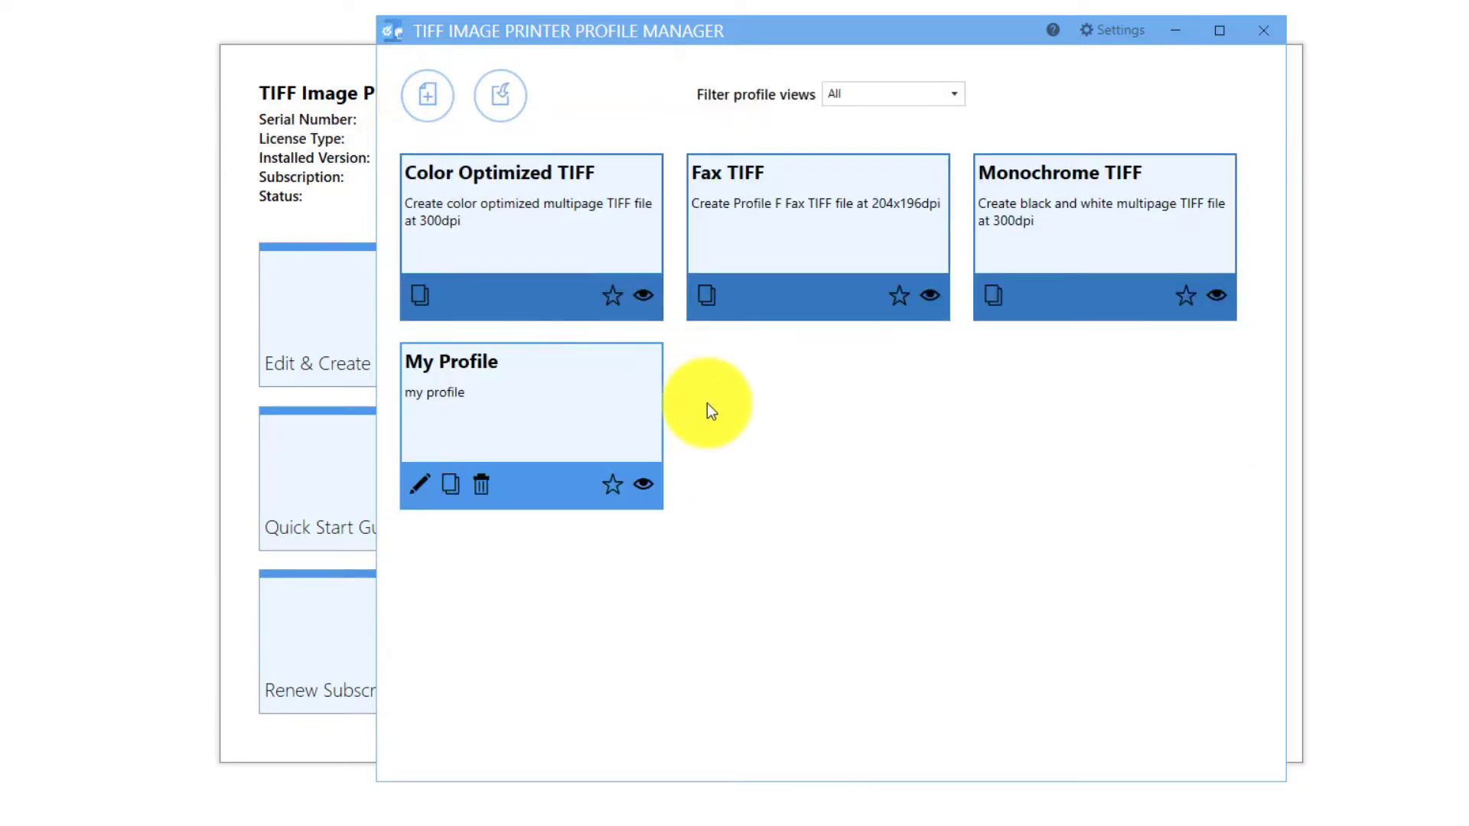